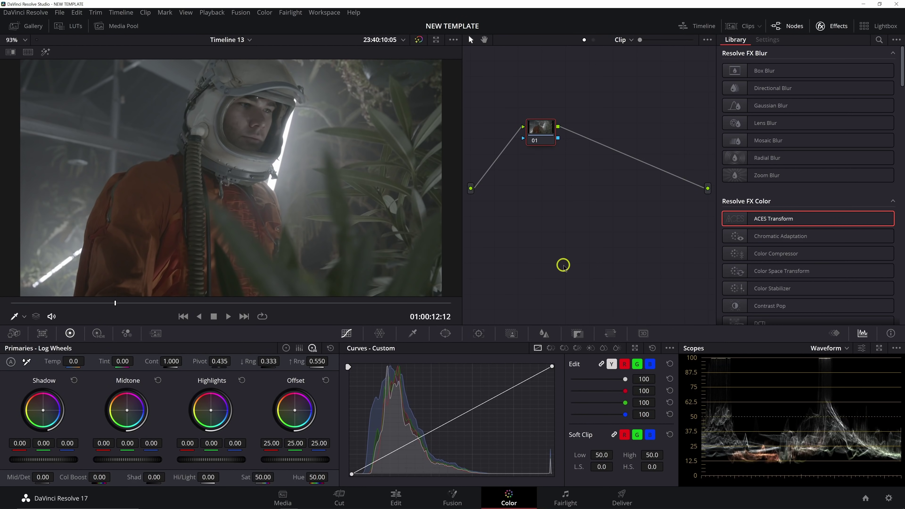
Play the astronaut clip for a few seconds and return the playhead to about 01:00:12:10.
key("space")
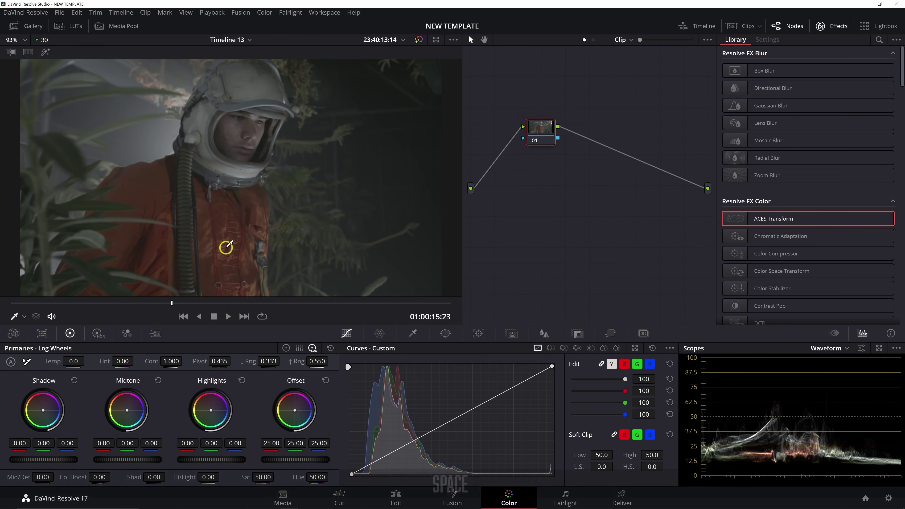
key("space")
left_click_drag(179, 303, 115, 305)
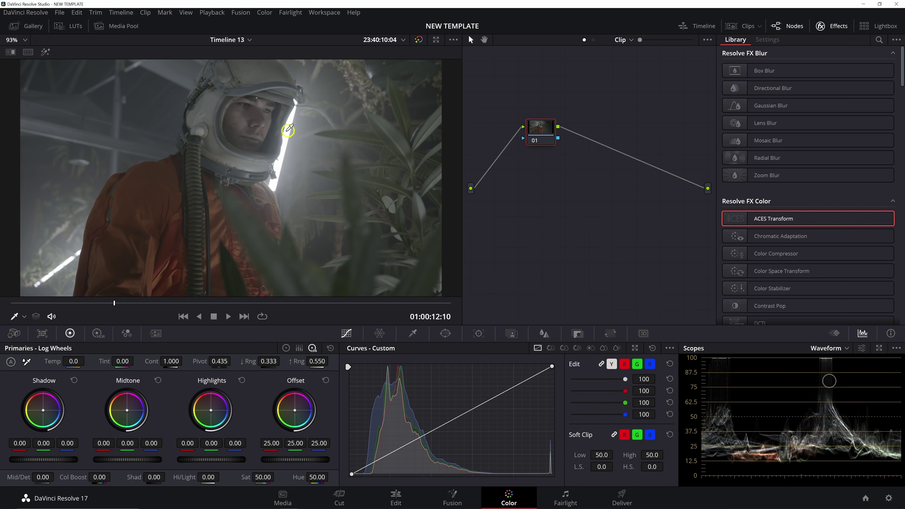
Examine the bright light along the helmet edge up close, then fit the whole frame in the viewer again.
scroll(289, 141, "up", 5)
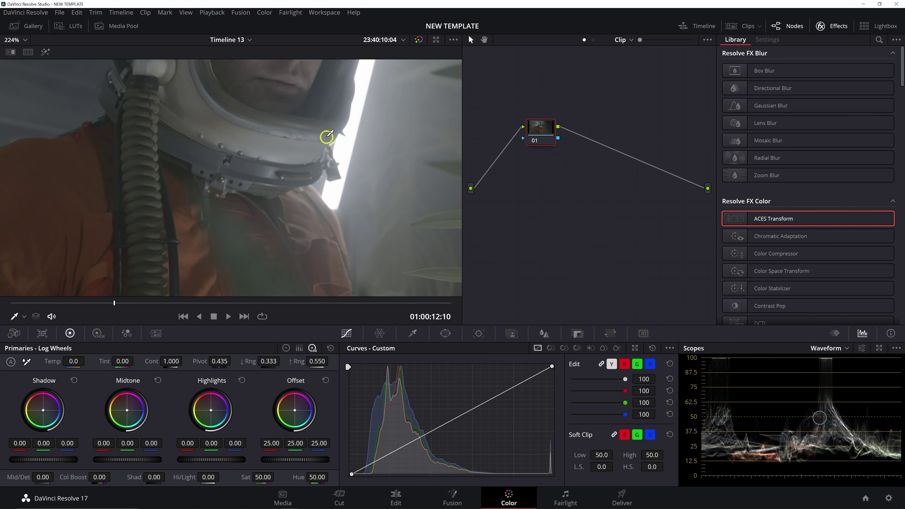
scroll(317, 94, "down", 2)
scroll(278, 168, "up", 3)
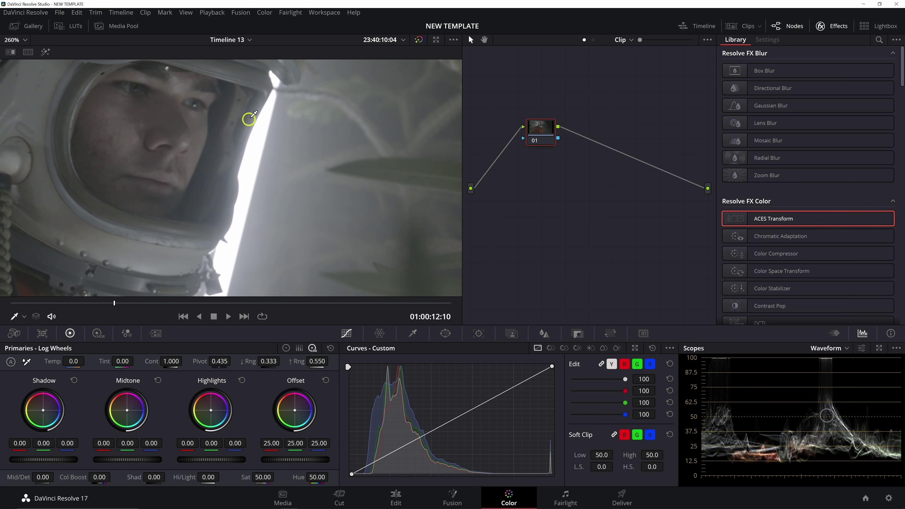
scroll(259, 224, "down", 4)
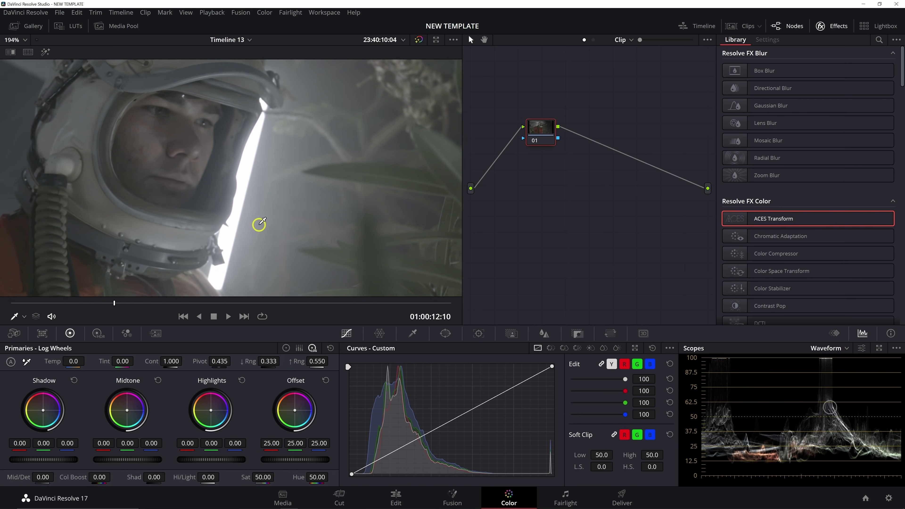
scroll(274, 247, "down", 2)
scroll(259, 205, "down", 2)
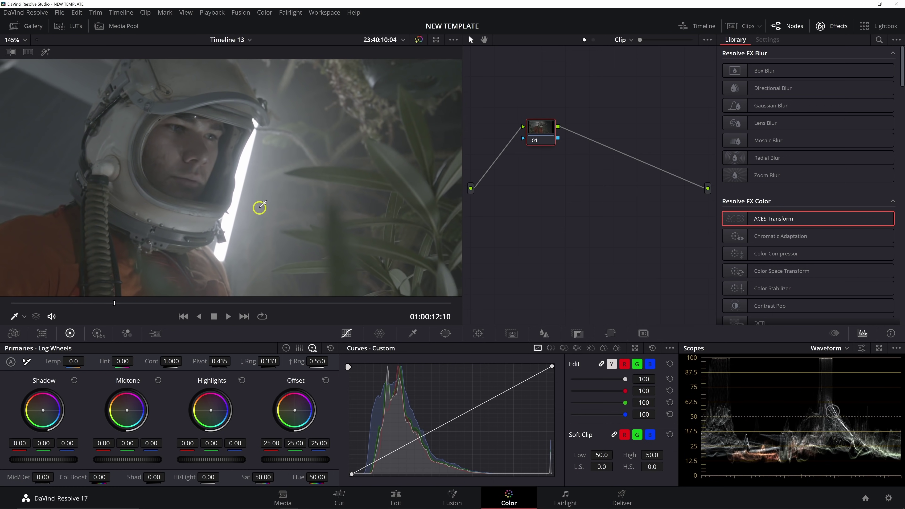
right_click(248, 205)
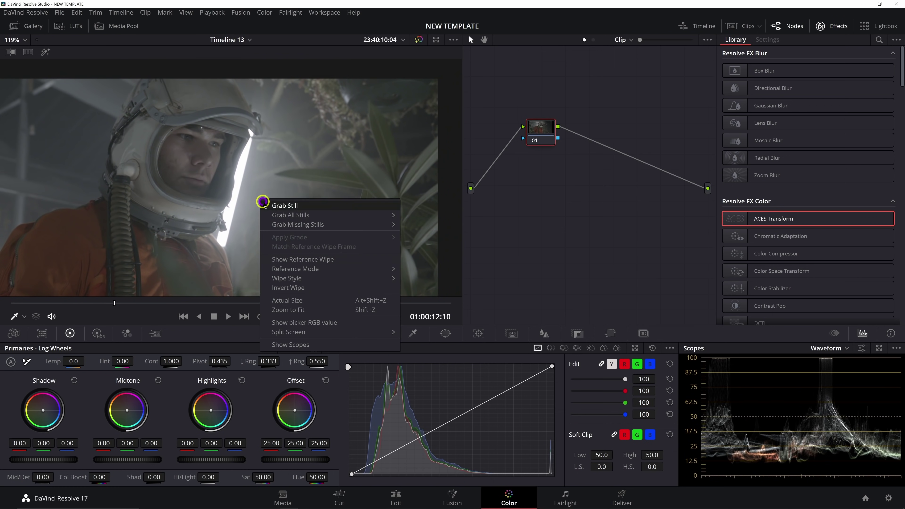
left_click(301, 312)
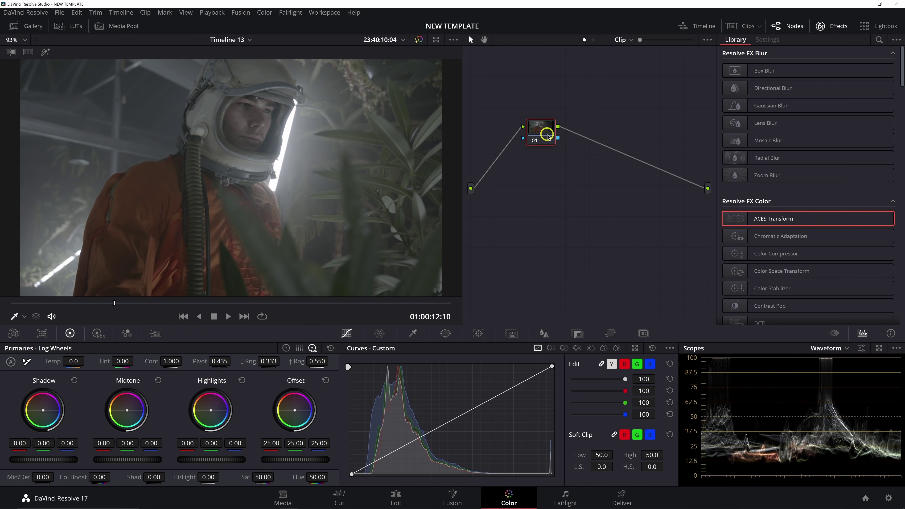
Move node 01 slightly toward the source input and add four serial nodes after it.
left_click_drag(548, 136, 521, 125)
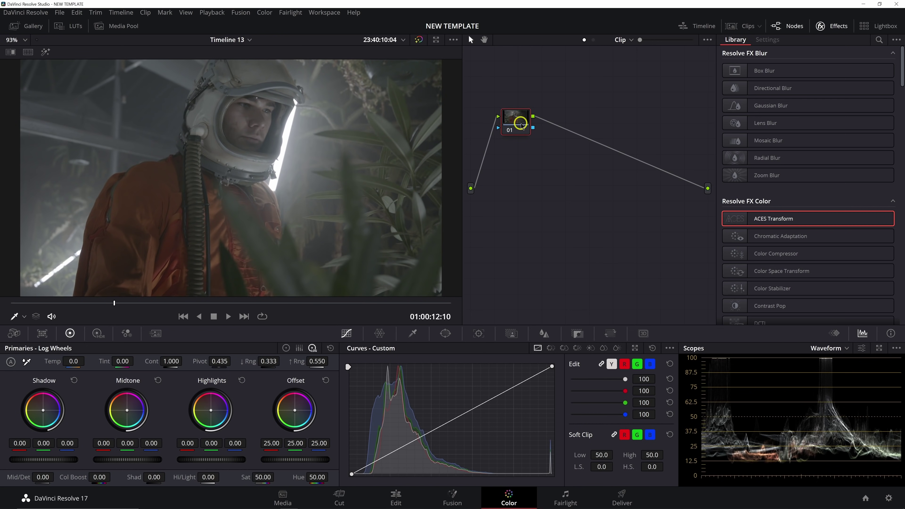
key("alt+s")
key("alt+s")
key("alt+s")
key("alt+s")
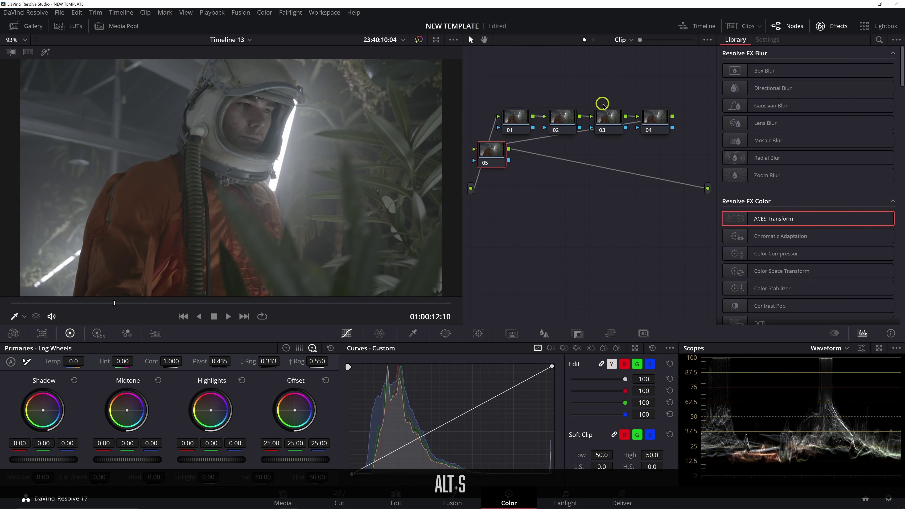
Arrange the nodes in two rows, with 01 and 02 above and 03, 04 and 05 below.
left_click_drag(491, 147, 621, 228)
left_click_drag(605, 81, 552, 202)
left_click_drag(622, 227, 605, 204)
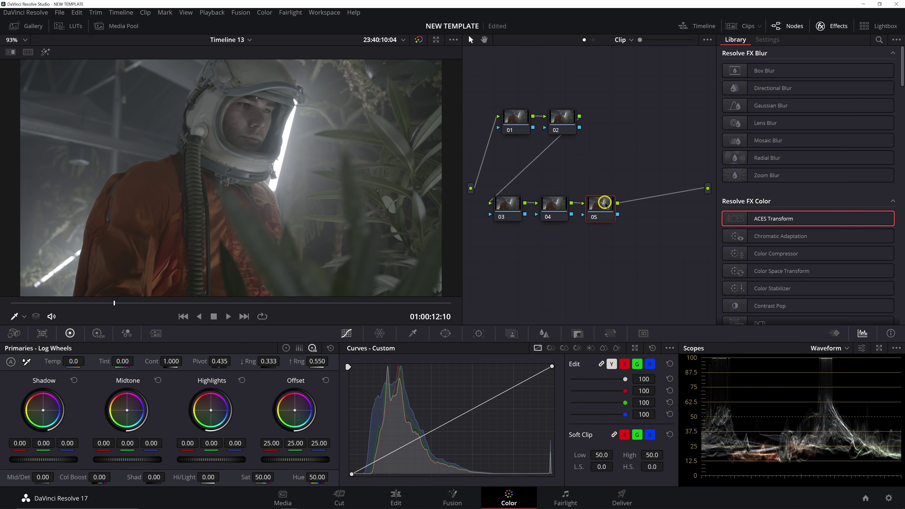
left_click_drag(606, 98, 503, 149)
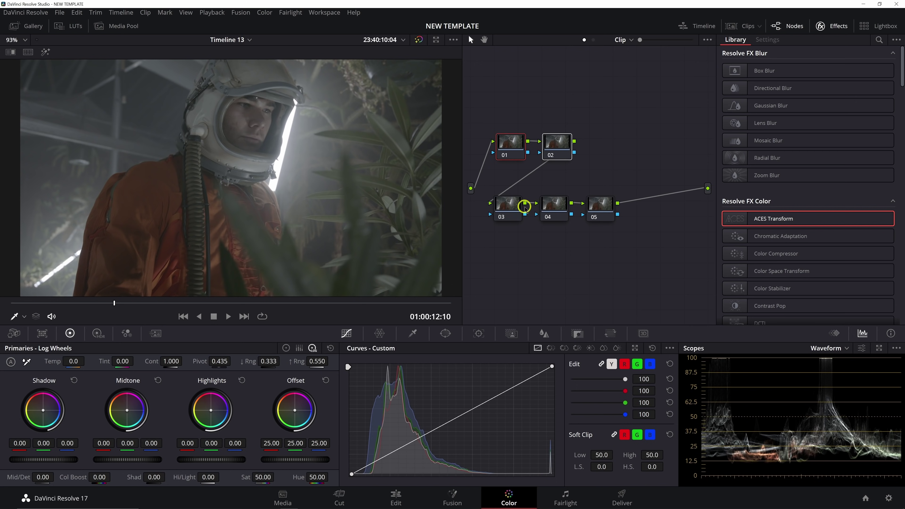
Apply ACES Transform to nodes 01 and 03, and Color Space Transform to node 04.
left_click_drag(750, 217, 510, 206)
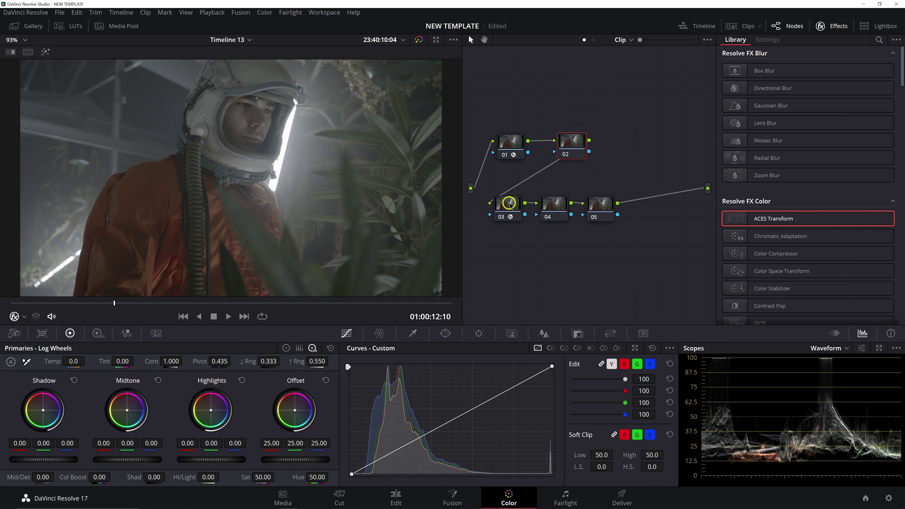
left_click(555, 207)
left_click_drag(762, 271, 554, 208)
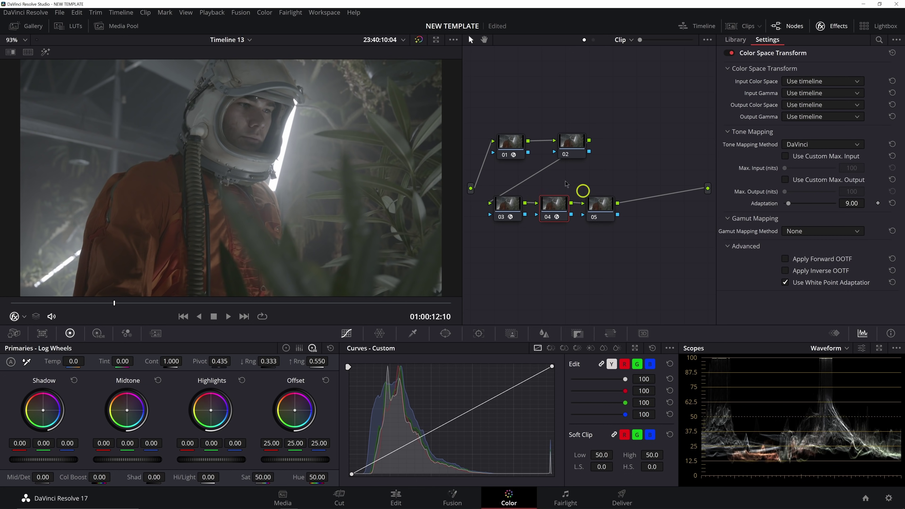
Label node 01 "ACES" and node 02 "HALATION".
left_click(514, 142)
type("ACES")
key("Return")
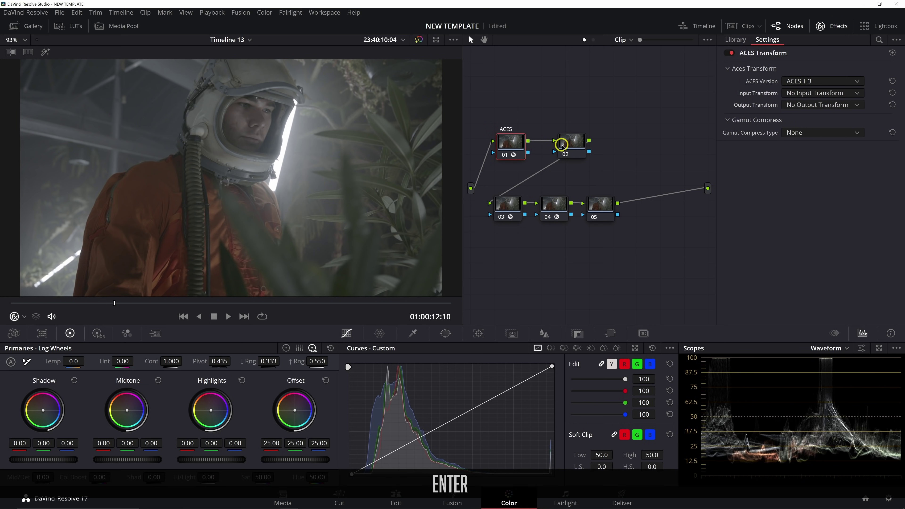
left_click(570, 144)
type("HALATION")
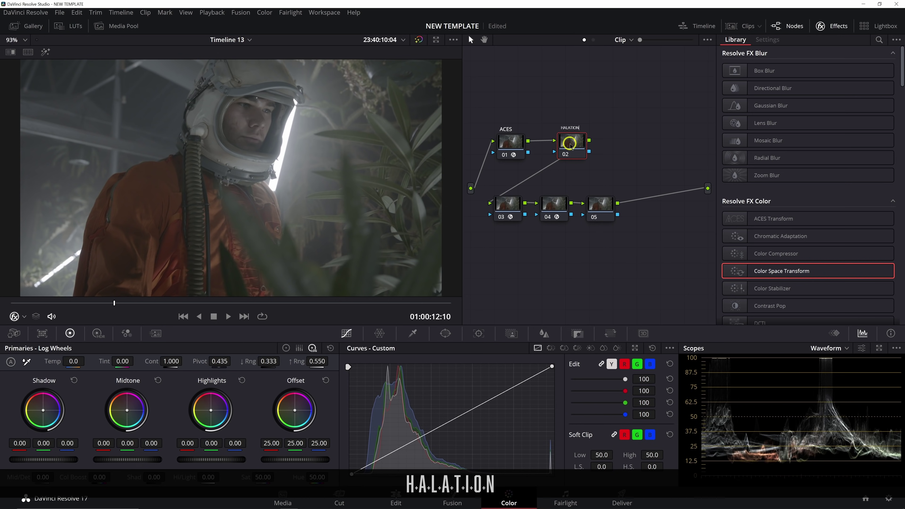
Change the label of node 01 to "ACES IN".
left_click(517, 138)
key("Down")
type("ion")
key("BackSpace")
key("BackSpace")
key("BackSpace")
key("BackSpace")
type("ACES IN")
key("Return")
Label node 03 "ACES OUT" and node 04 "CST".
left_click(520, 194)
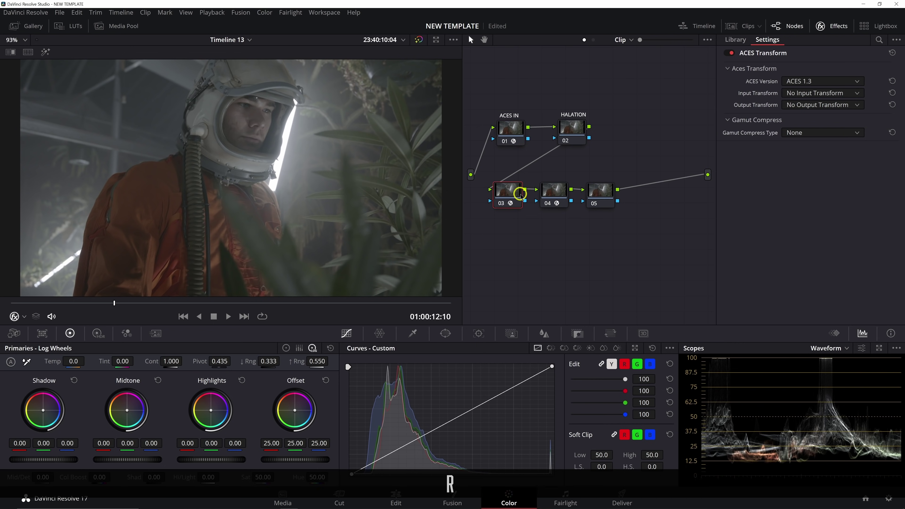
type("ACES OUT")
key("Return")
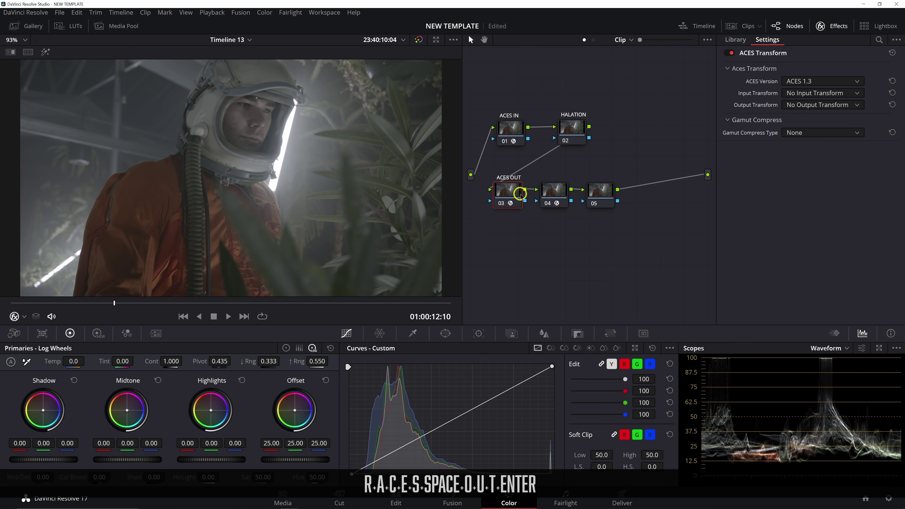
left_click(562, 197)
type("rCST")
Label node 05 "FILM LUT" and align it with the other nodes in the lower row.
left_click(602, 193)
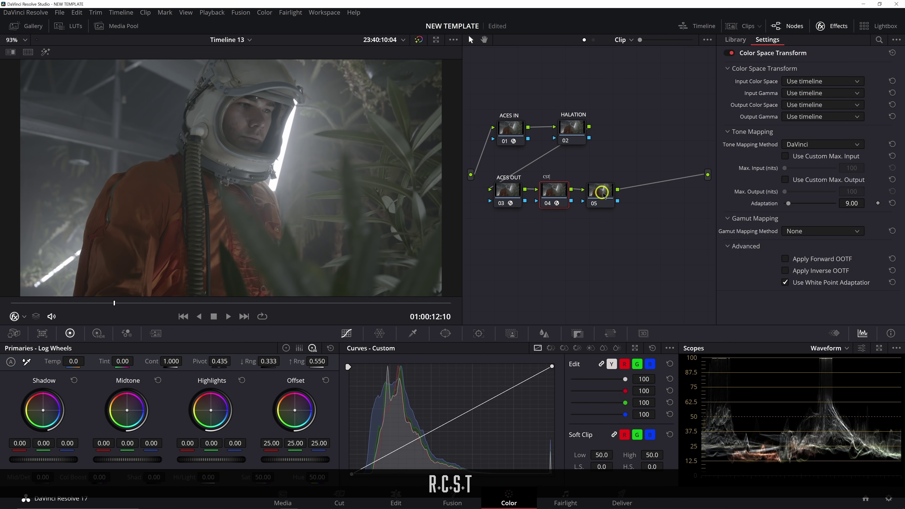
type("rFO")
key("BackSpace")
type("UL")
key("BackSpace")
key("BackSpace")
type("ILM LUT")
key("Return")
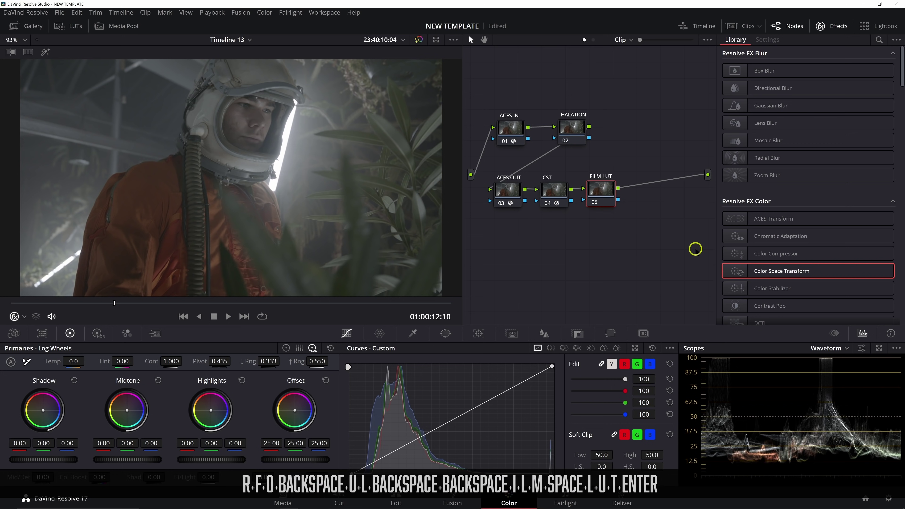
mouse_move(747, 271)
left_mouse_down()
mouse_move(569, 202)
mouse_move(739, 266)
left_mouse_up()
left_click_drag(595, 193, 593, 194)
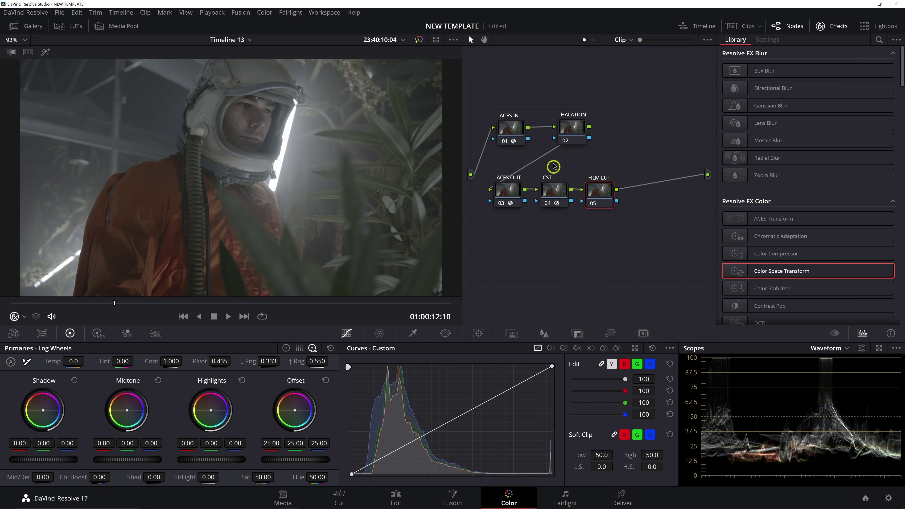
Set the ACES IN node's input transform to Blackmagic Design 4.6K Film Gen 3 and its output transform to ACEScct - CSC.
left_click(517, 129)
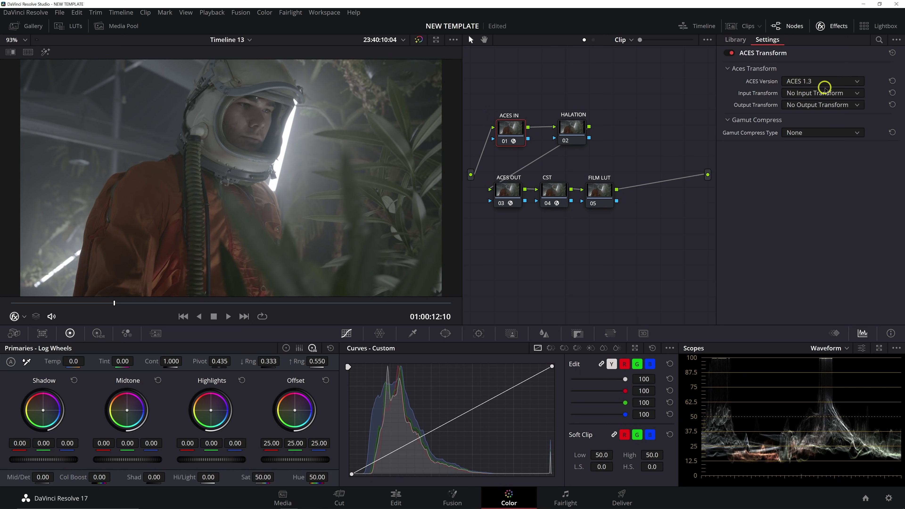
left_click(807, 98)
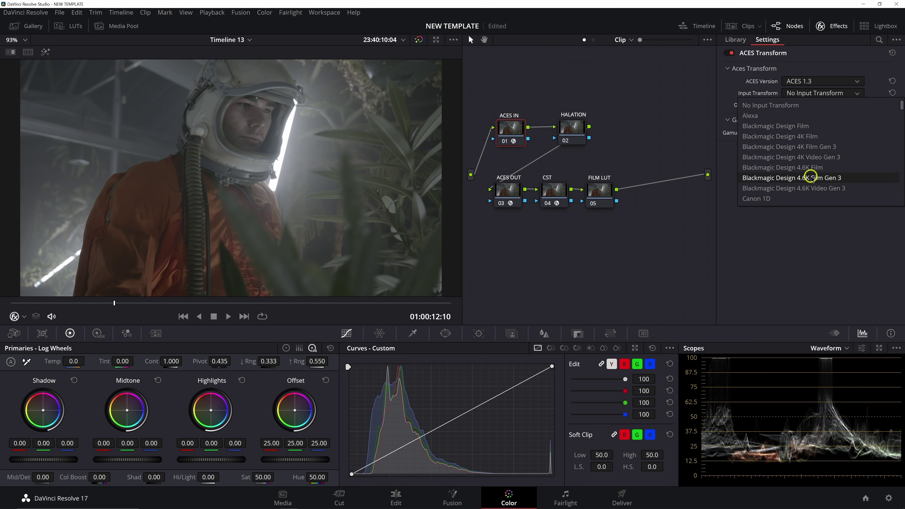
left_click(853, 177)
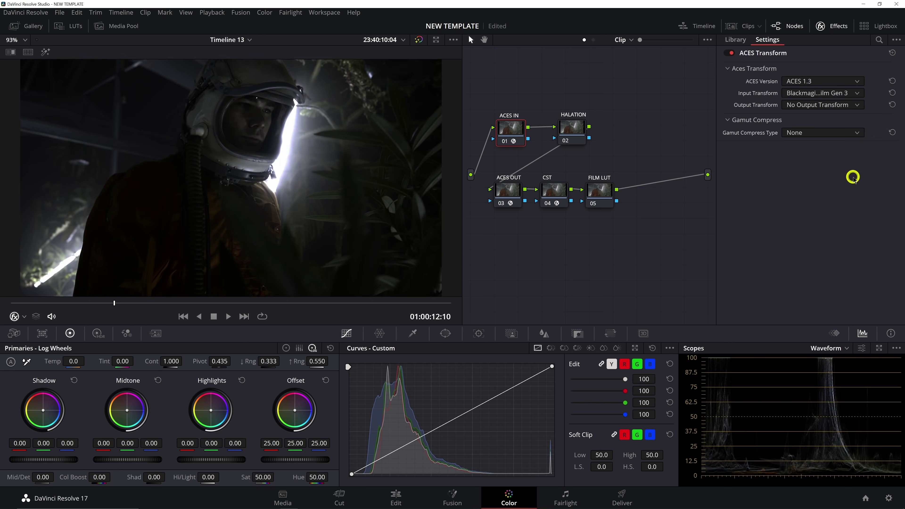
left_click(806, 105)
scroll(823, 167, "down", 8)
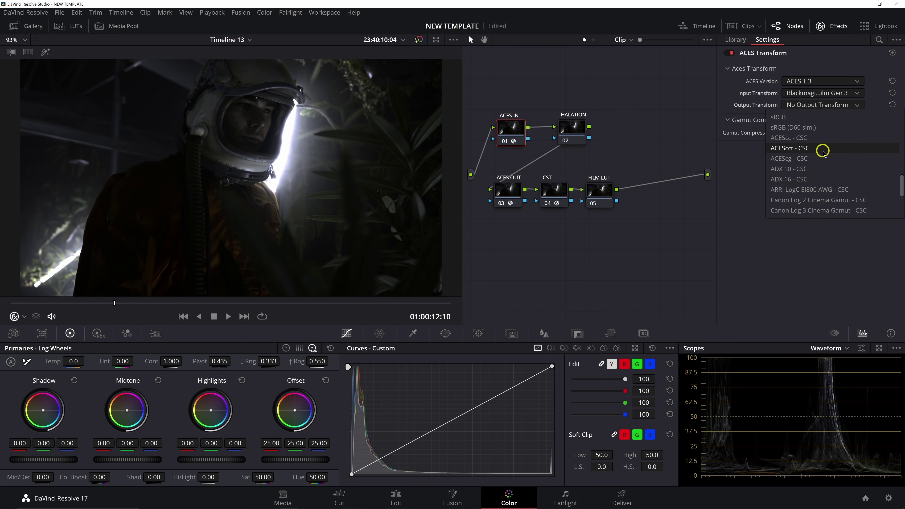
left_click(823, 149)
Set the ACES OUT node's input transform to ACEScct - CSC and its output transform to Rec.709.
left_click(509, 190)
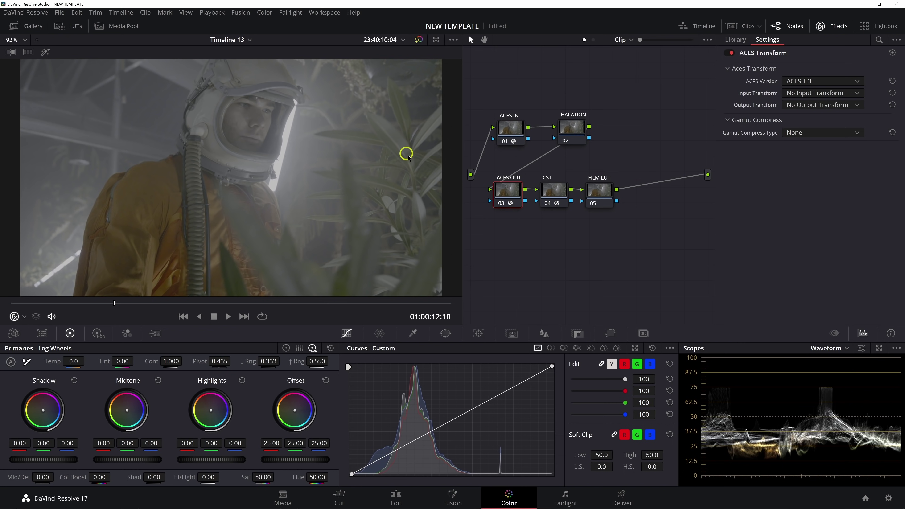
left_click(810, 93)
scroll(796, 180, "down", 10)
scroll(801, 184, "down", 10)
scroll(789, 121, "up", 2)
left_click(778, 157)
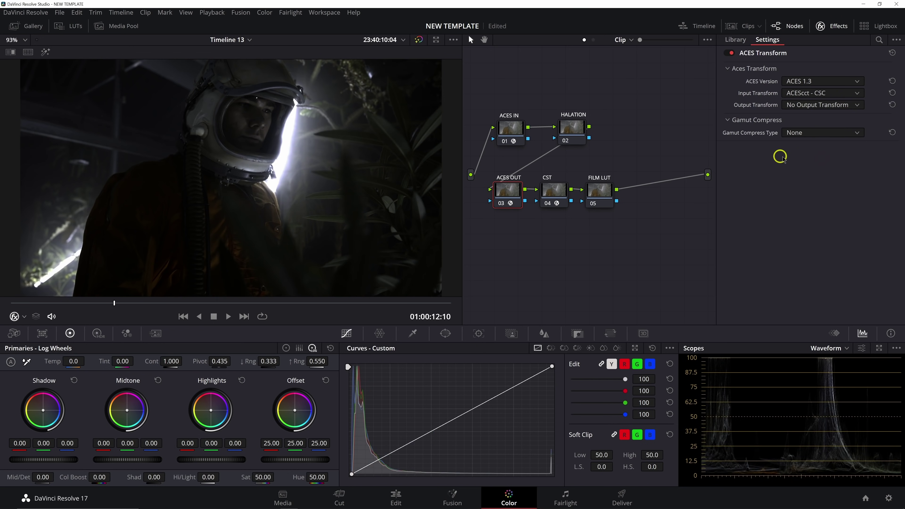
left_click(839, 105)
scroll(771, 180, "down", 3)
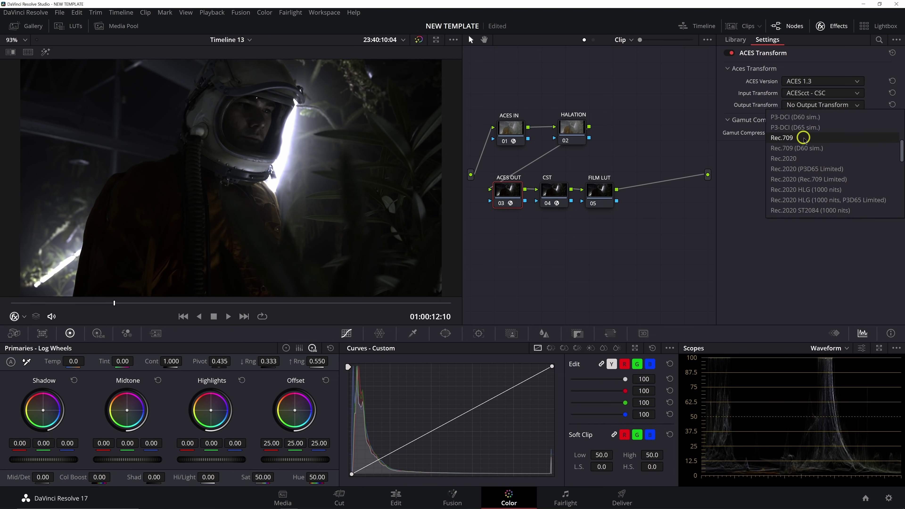
left_click(783, 138)
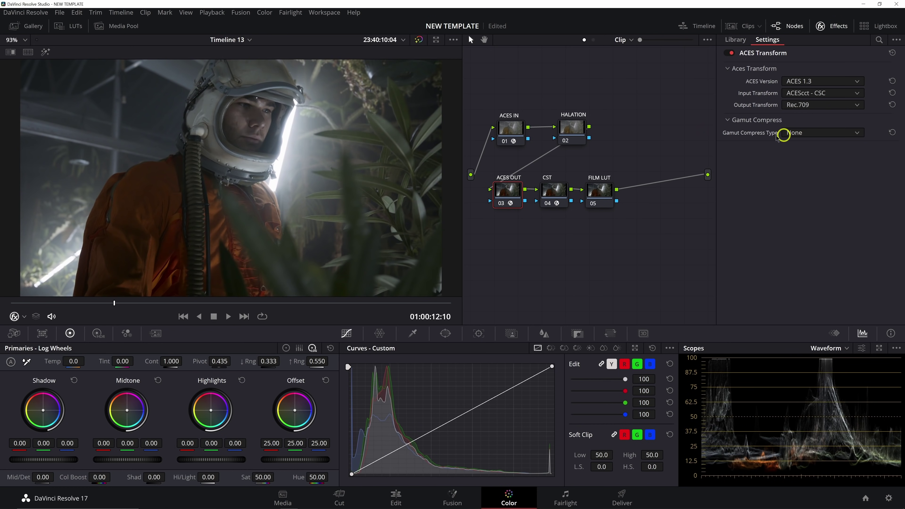
Disable the CST node.
left_click(551, 191)
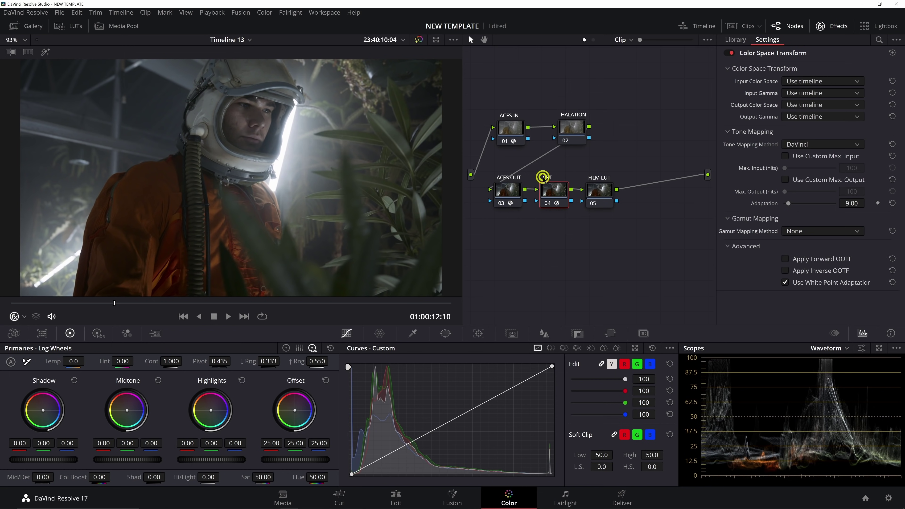
left_click(551, 204)
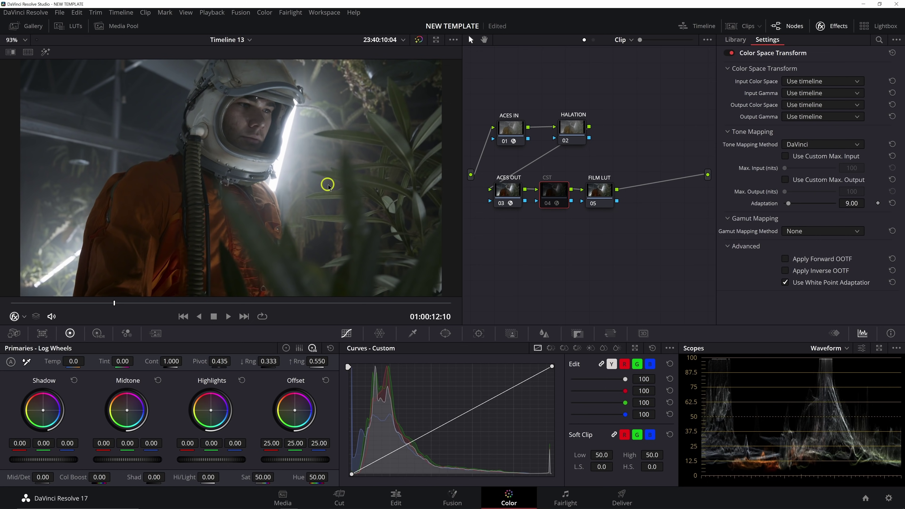
Select the HALATION node and nudge it slightly closer to the ACES IN node.
mouse_move(558, 130)
left_mouse_down()
mouse_move(565, 104)
mouse_move(561, 127)
left_mouse_up()
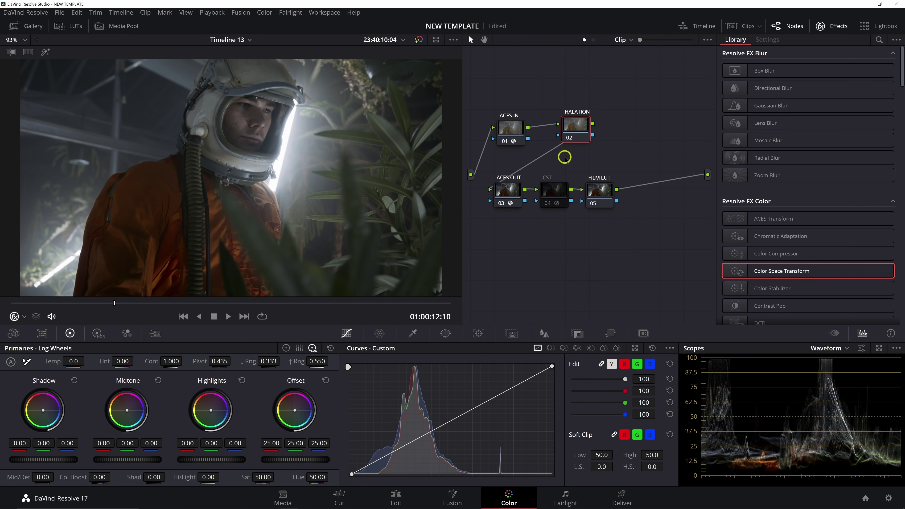
left_click_drag(579, 152, 541, 160)
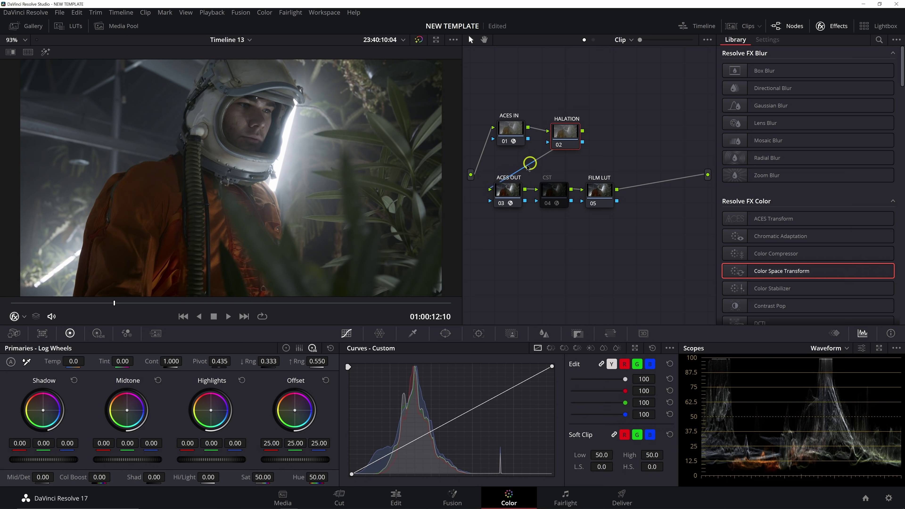
left_click_drag(572, 132, 581, 125)
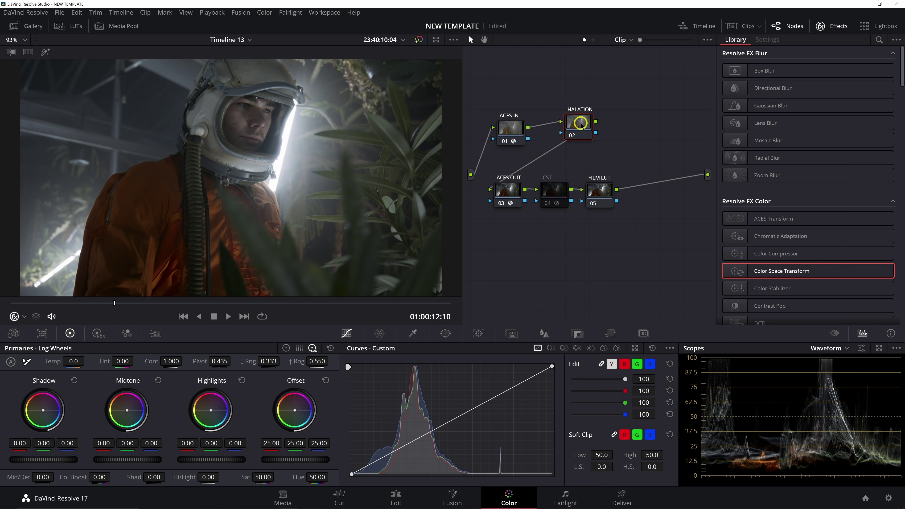
mouse_move(581, 126)
left_mouse_down()
mouse_move(607, 130)
mouse_move(570, 131)
left_mouse_up()
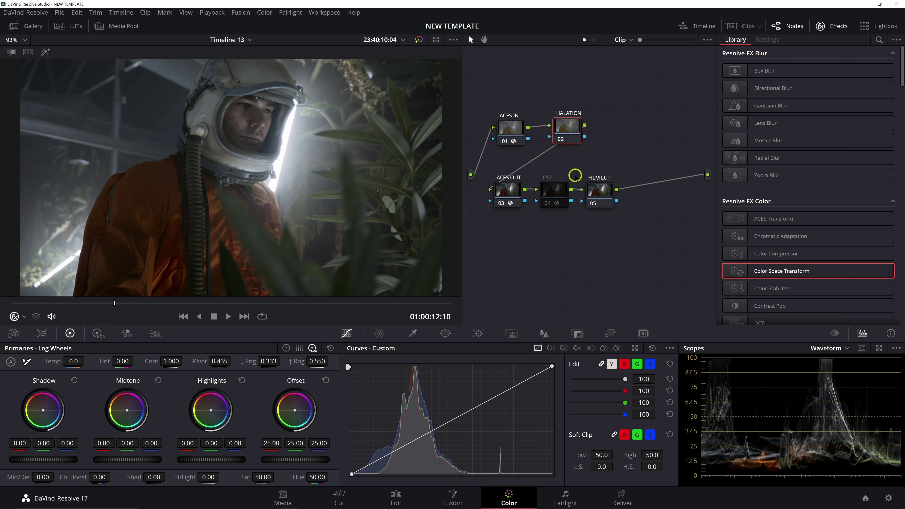
Rearrange the node tree with ACES IN at the top, HALATION below it, and the ACES OUT, CST and FILM LUT row beneath.
mouse_move(571, 133)
left_mouse_down()
mouse_move(596, 139)
mouse_move(587, 139)
left_mouse_up()
left_click_drag(509, 129, 508, 123)
left_click(580, 135)
left_click_drag(581, 135, 582, 137)
left_click_drag(510, 198, 515, 199)
left_click(583, 135)
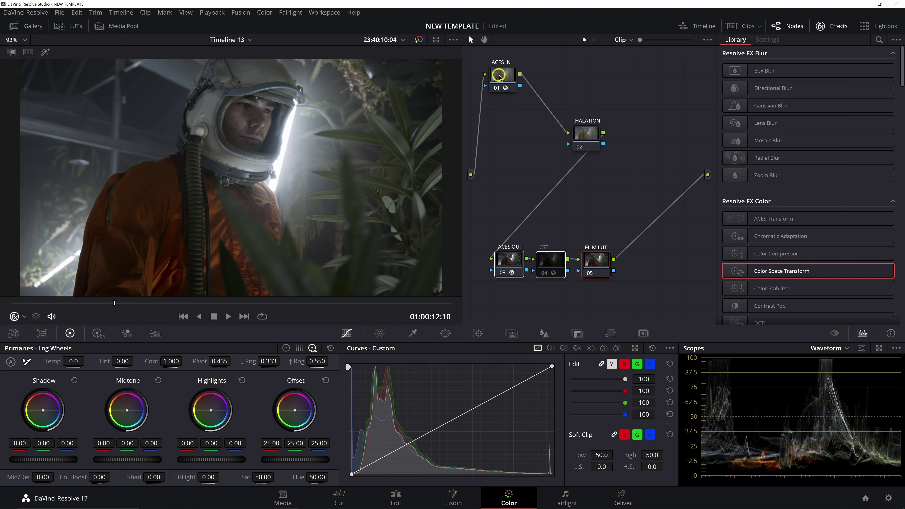
left_click(501, 77)
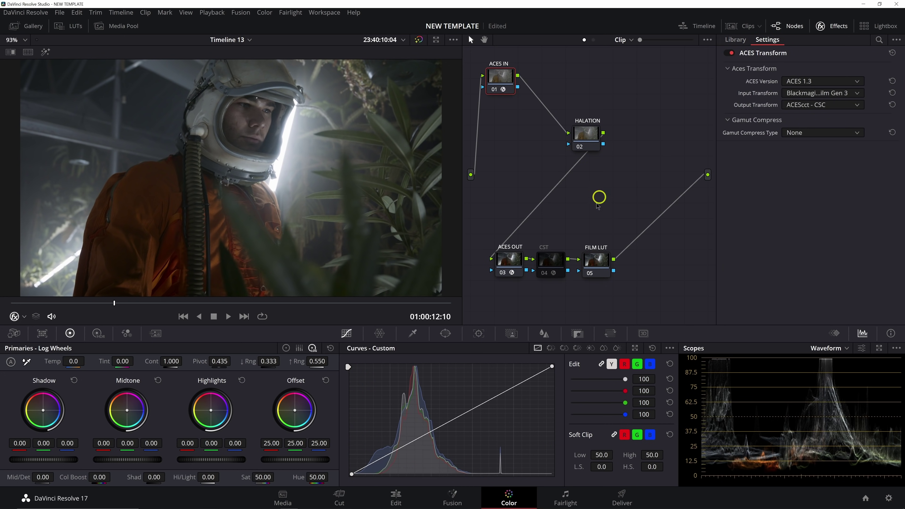
left_click_drag(494, 299, 611, 251)
left_click_drag(598, 267, 595, 279)
left_click_drag(586, 134, 545, 197)
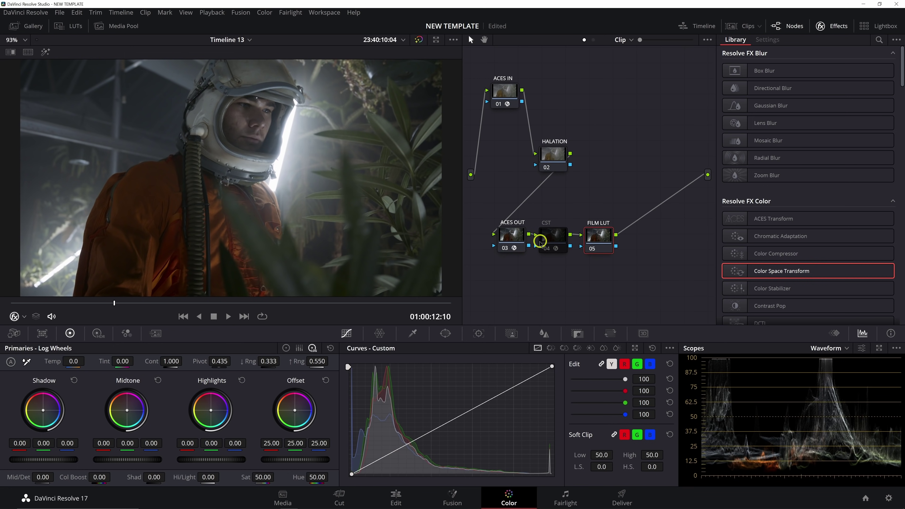
Enable the CST node and move FILM LUT slightly farther away from it.
left_click(512, 235)
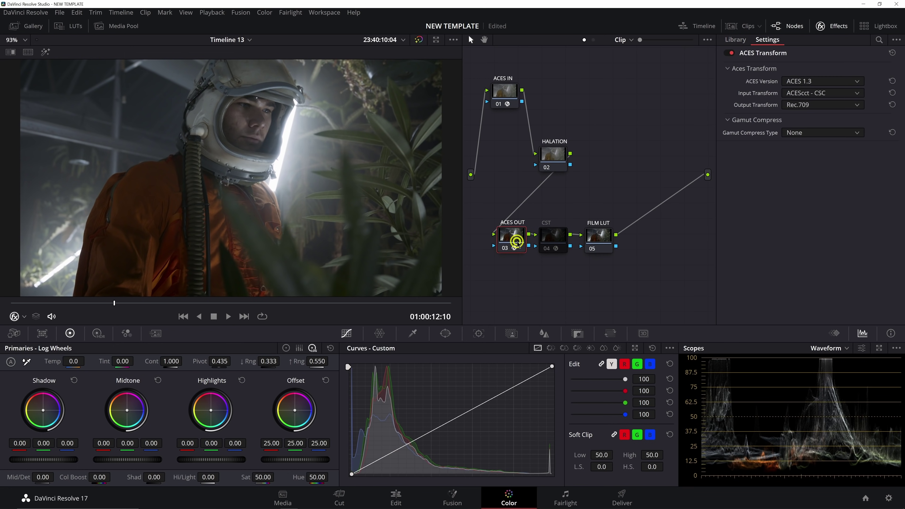
left_click(546, 247)
left_click(600, 238)
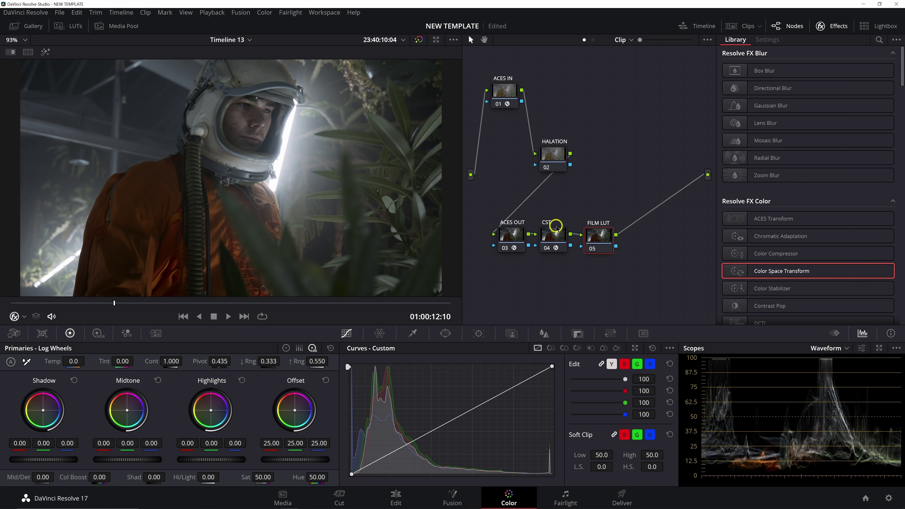
left_click_drag(599, 238, 597, 238)
left_click(557, 238)
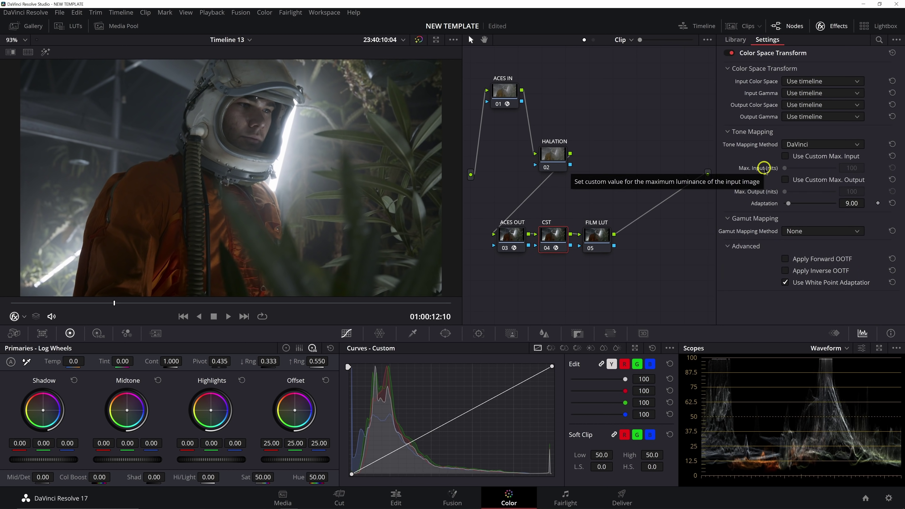
left_click_drag(598, 238, 604, 237)
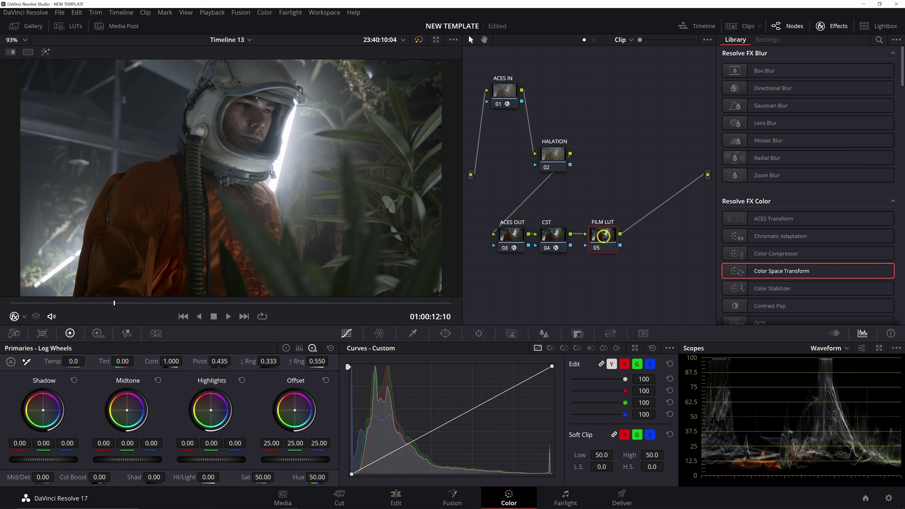
Set the CST node's input color space to Rec.709 and its input gamma to Gamma 2.4.
left_click(543, 236)
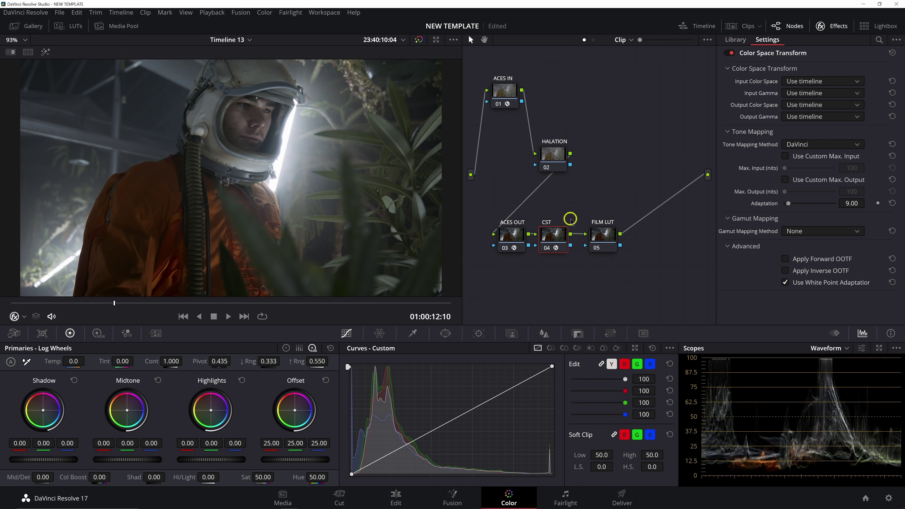
left_click(787, 83)
scroll(808, 143, "down", 5)
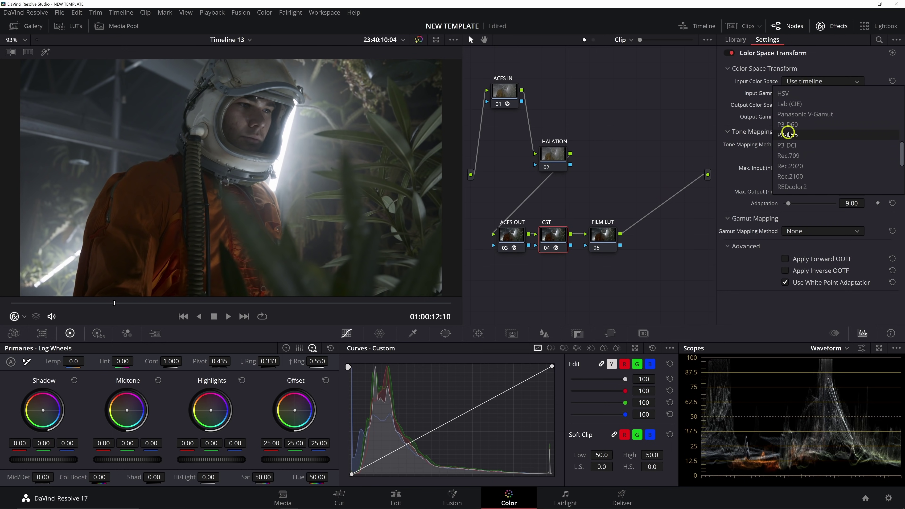
left_click(807, 155)
left_click(794, 94)
scroll(830, 168, "down", 8)
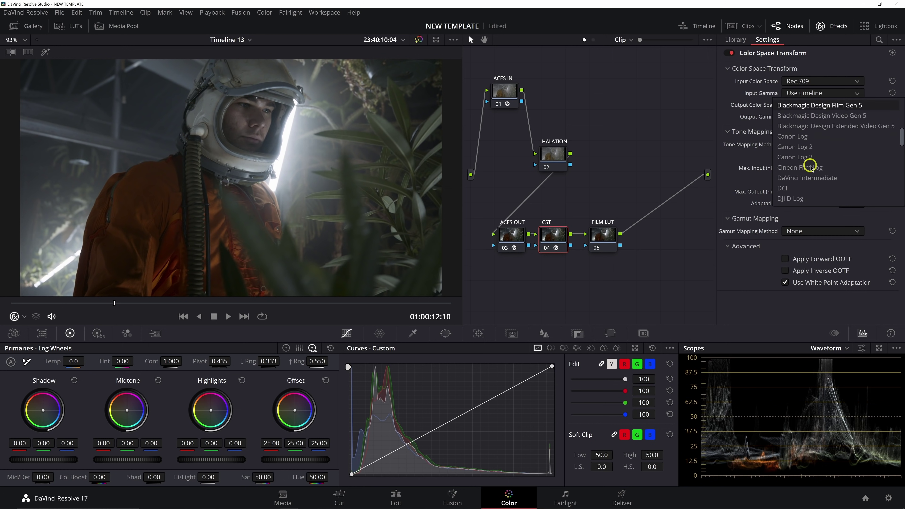
left_click(837, 173)
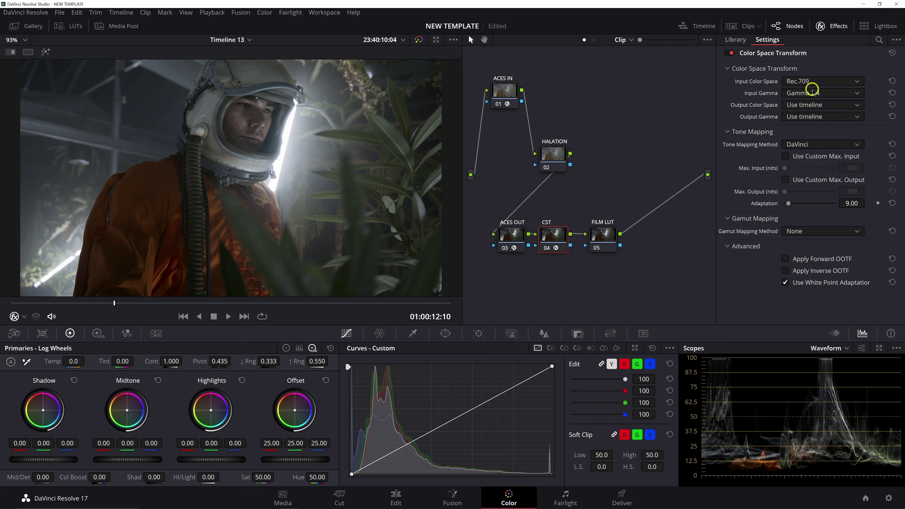
Set the CST node's output color space to Rec.709 and its output gamma to Cineon Film Log.
left_click(816, 105)
scroll(819, 157, "down", 10)
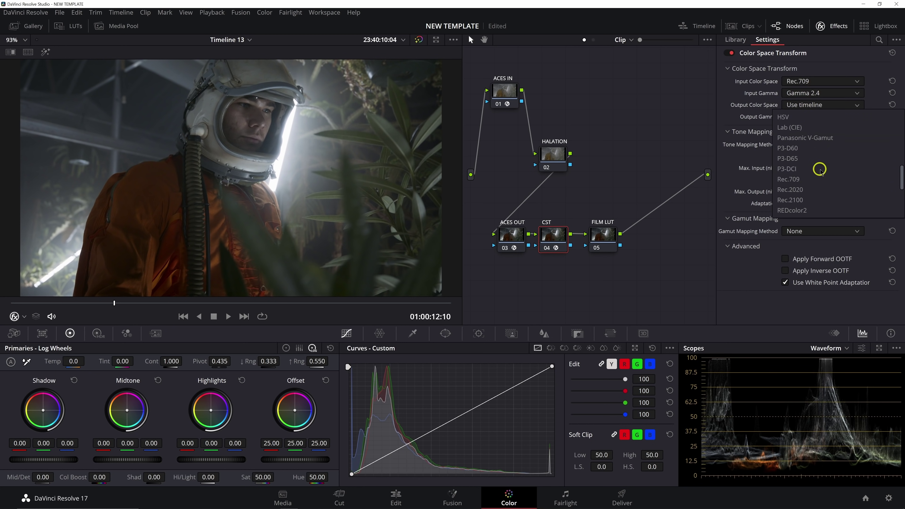
scroll(819, 143, "up", 3)
left_click(819, 145)
left_click(802, 117)
scroll(816, 192, "down", 5)
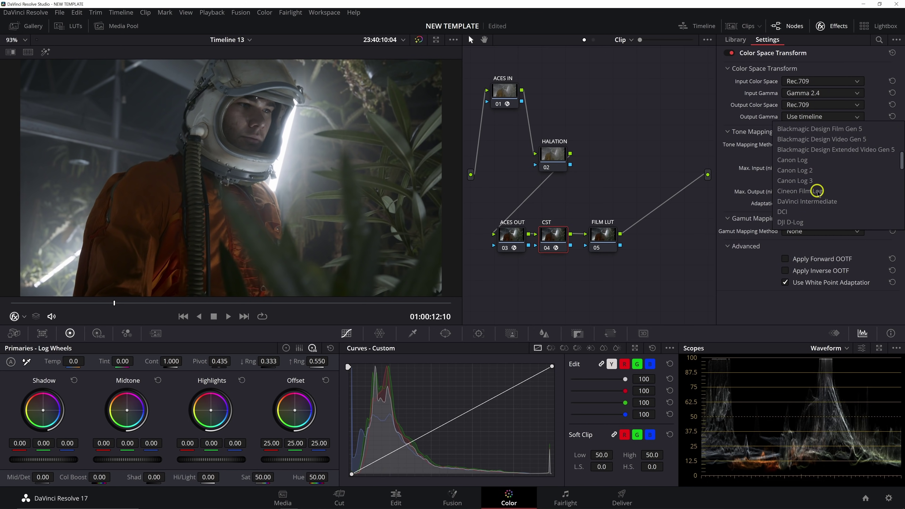
left_click(817, 191)
Apply the Rec709 Kodak 2383 D60 film look LUT to the FILM LUT node.
right_click(599, 237)
left_click(599, 236)
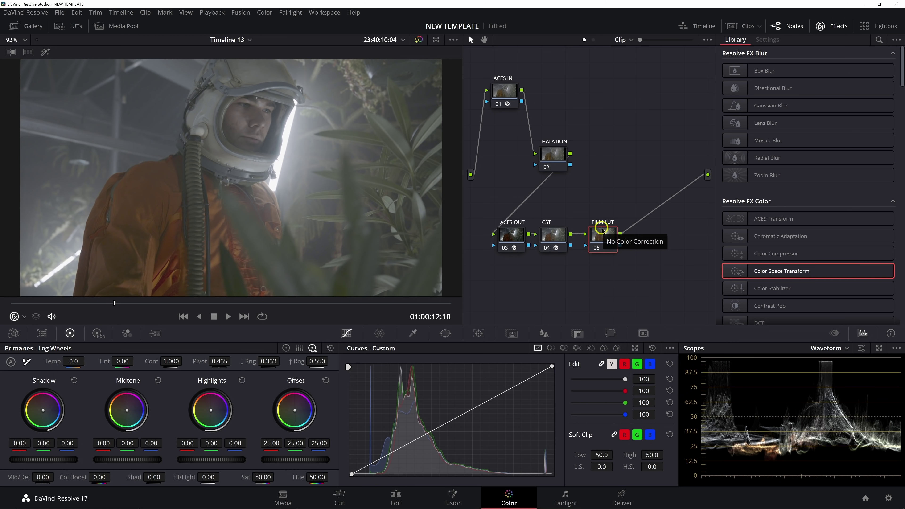
left_click_drag(602, 231, 597, 230)
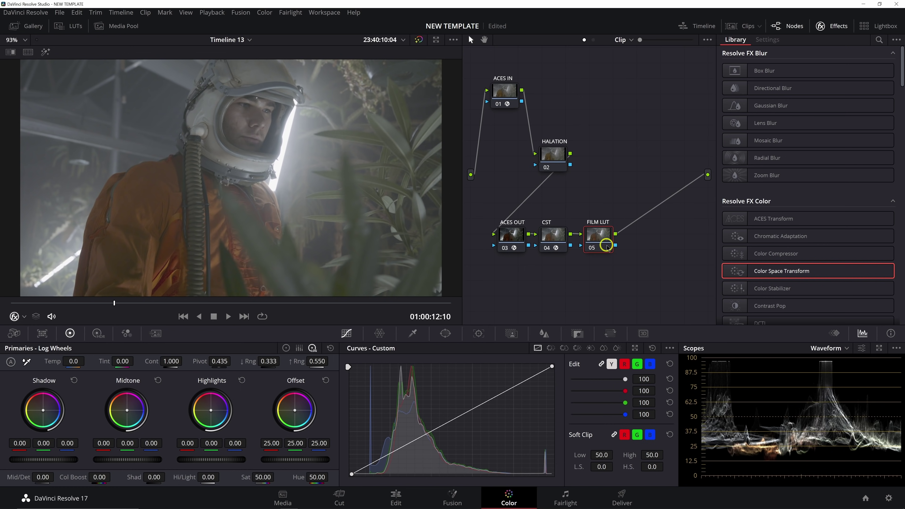
right_click(603, 238)
mouse_move(631, 348)
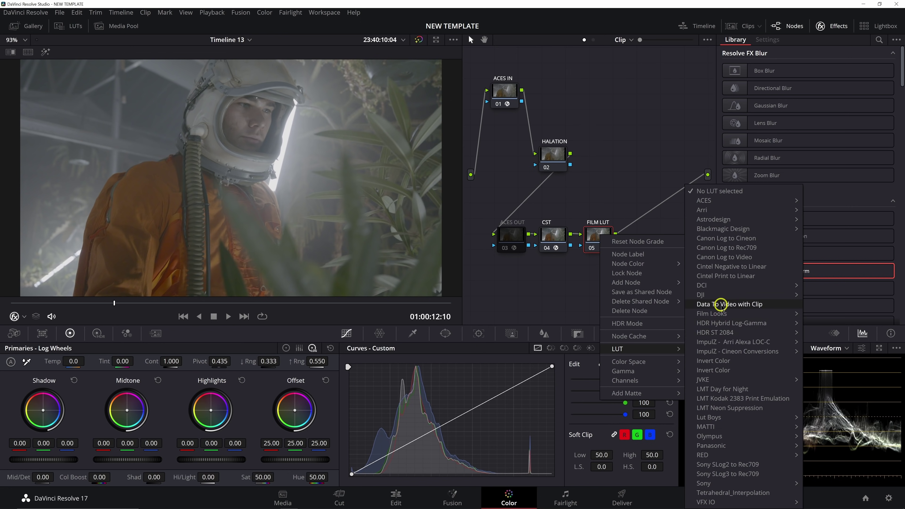
mouse_move(721, 314)
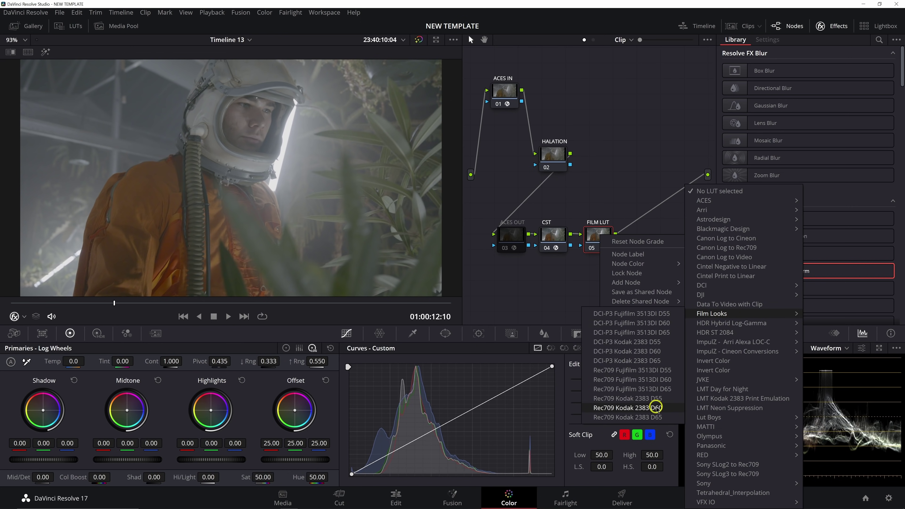
left_click(674, 408)
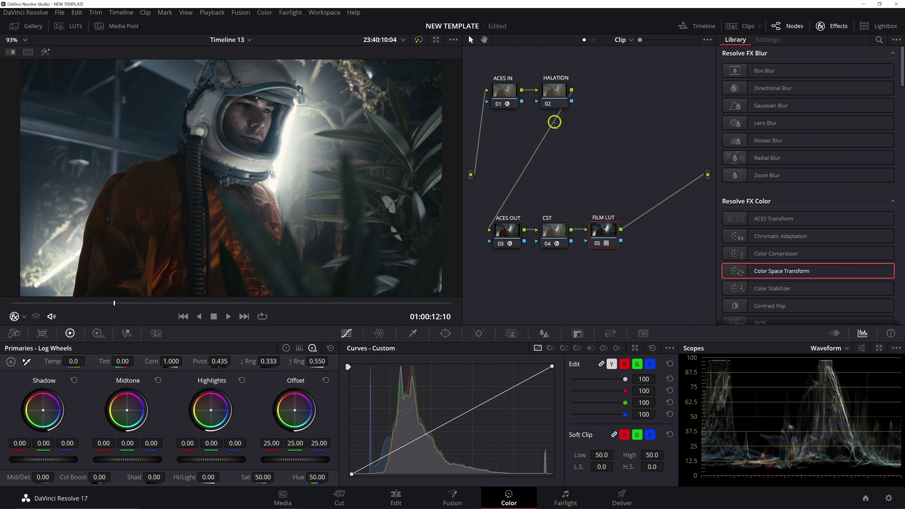
Move the HALATION node down so it sits between ACES IN and the lower row of nodes.
left_click_drag(559, 95, 538, 129)
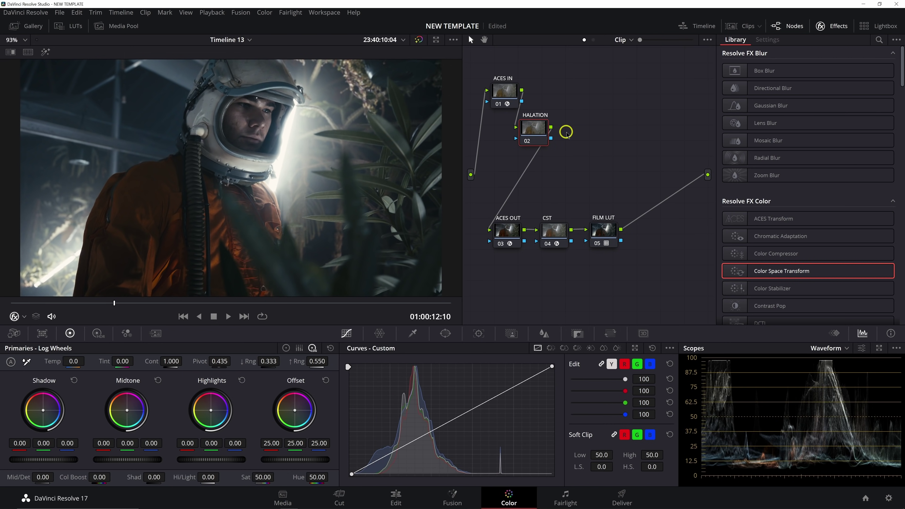
left_click_drag(544, 143, 547, 154)
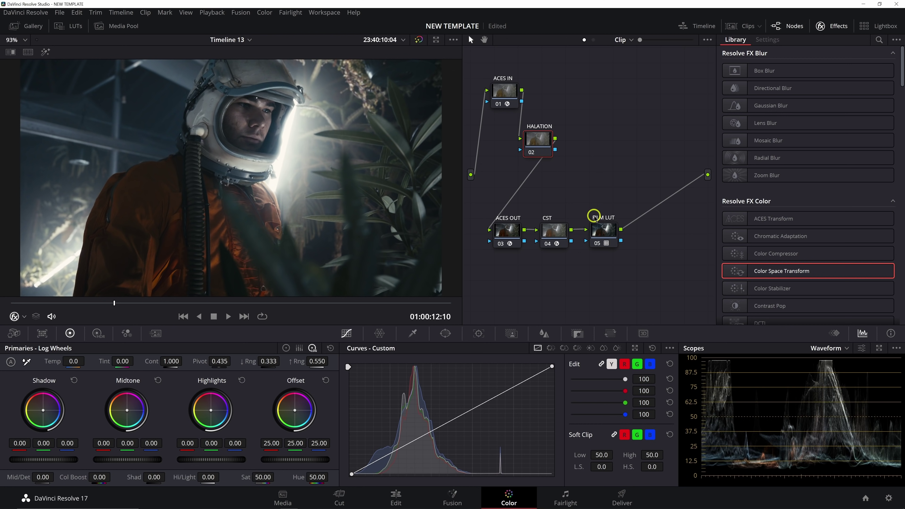
left_click_drag(543, 139, 543, 142)
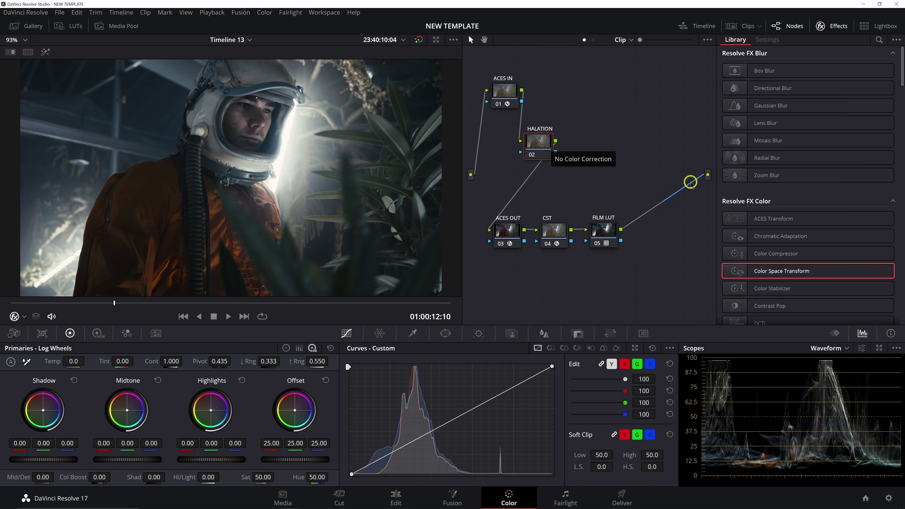
Add the Halation effect from the effects library to the HALATION node.
scroll(734, 273, "down", 5)
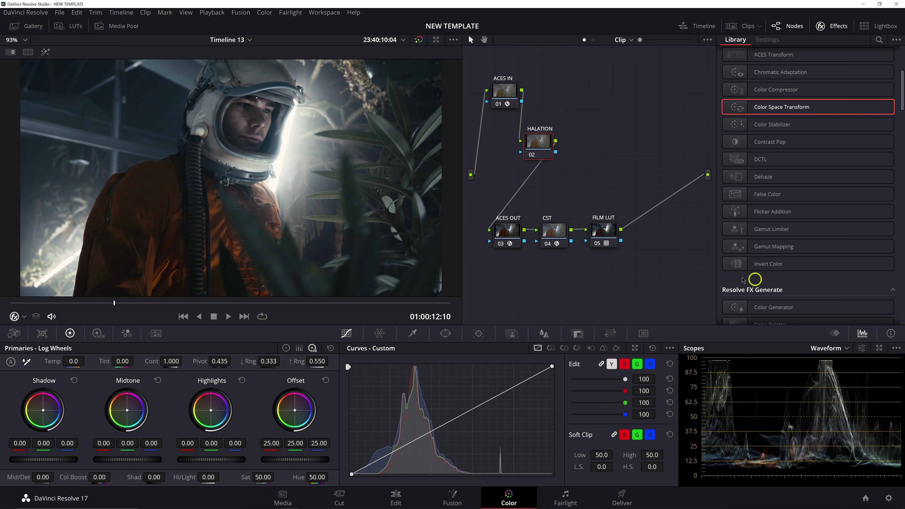
scroll(801, 240, "down", 2)
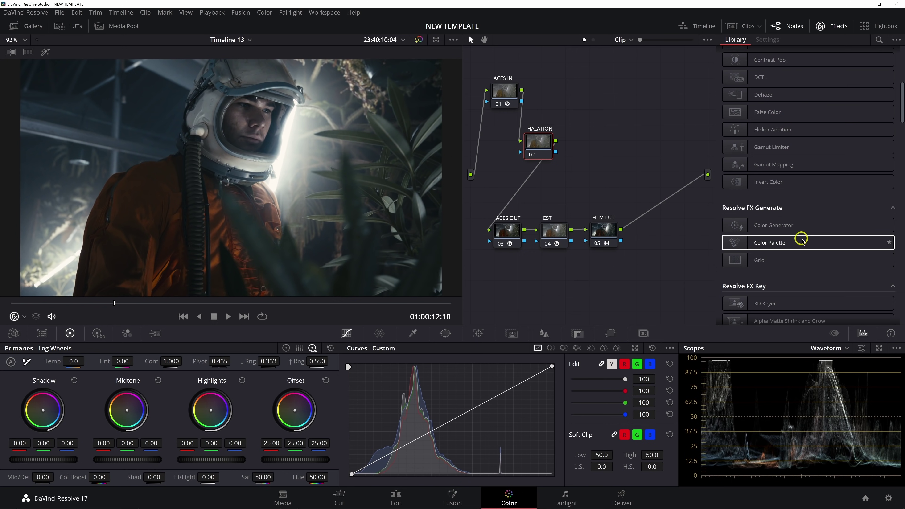
scroll(802, 239, "down", 15)
scroll(789, 260, "down", 7)
left_click_drag(767, 137, 558, 140)
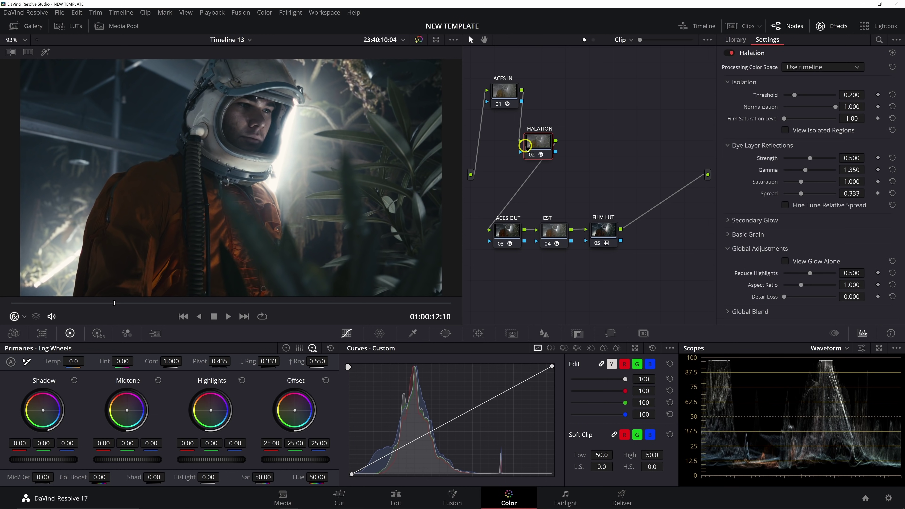
Set the Halation effect's processing color space to ACES (AP1).
left_click(790, 71)
left_click(803, 102)
left_click(742, 137)
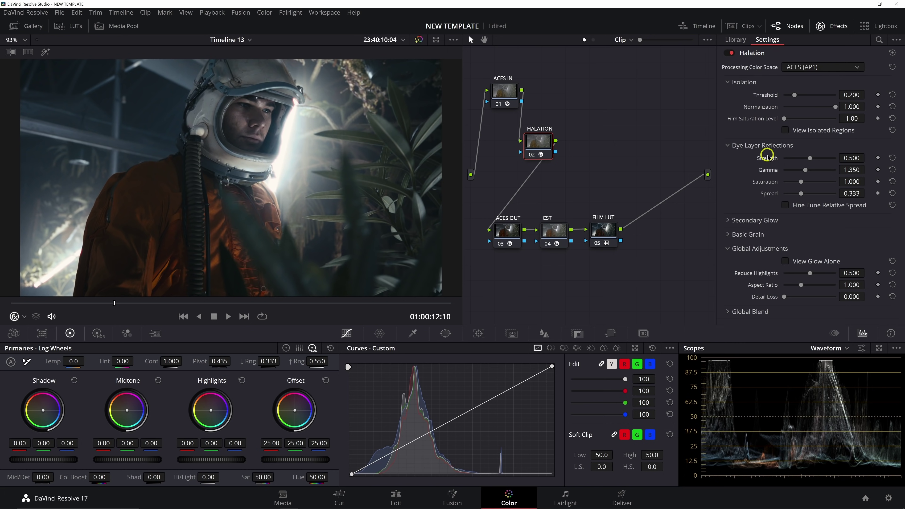
Expand the Secondary Glow and Basic Grain sections and examine the Halation effect's controls.
mouse_move(768, 157)
left_click(736, 220)
scroll(741, 228, "down", 2)
left_click(746, 238)
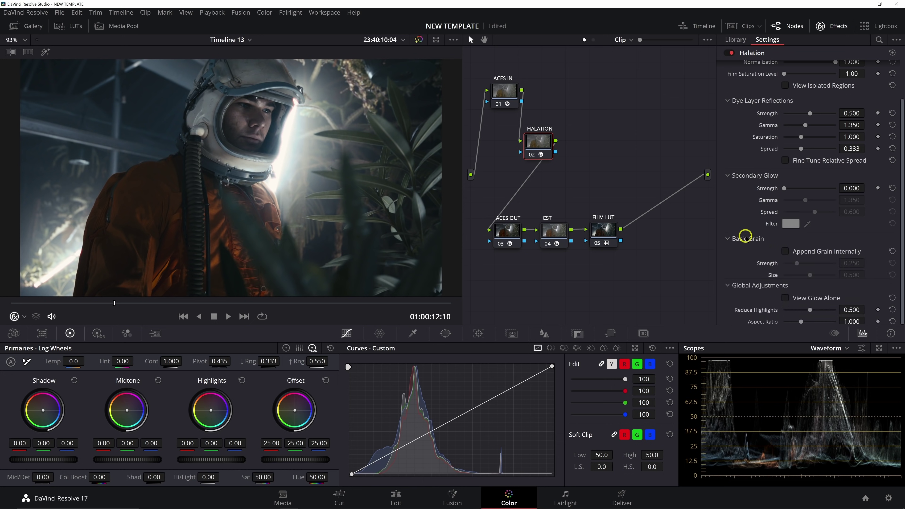
scroll(757, 250, "up", 2)
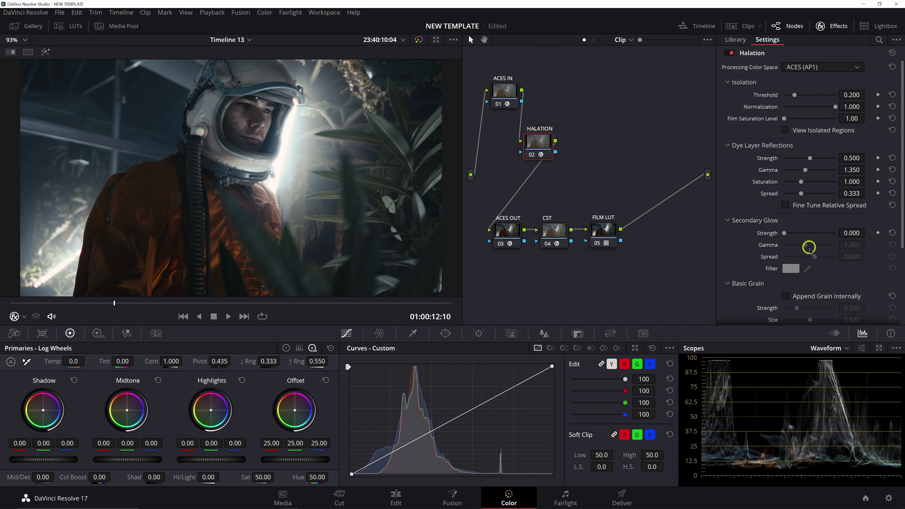
mouse_move(769, 185)
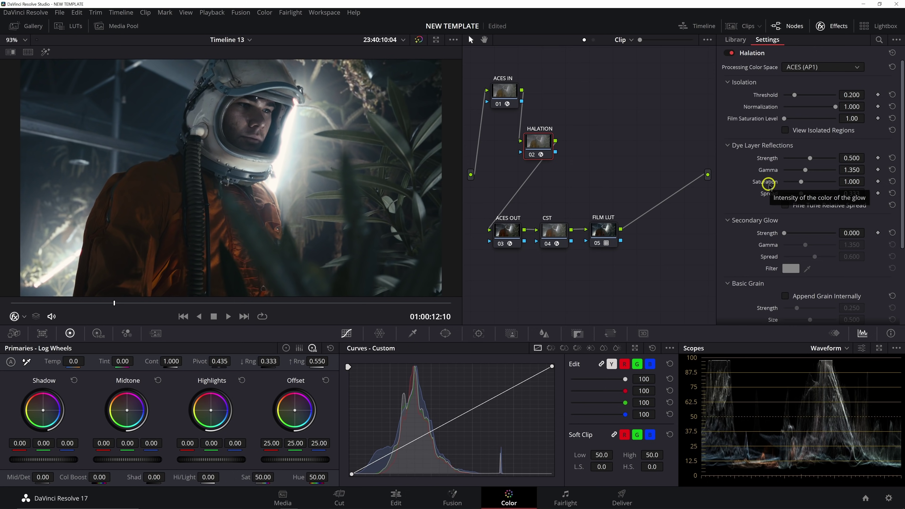
scroll(762, 246, "down", 1)
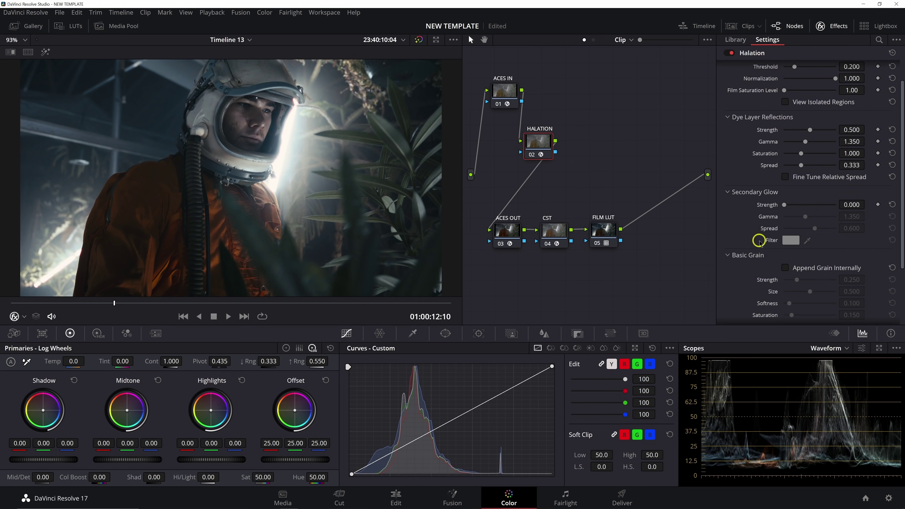
scroll(762, 257, "up", 1)
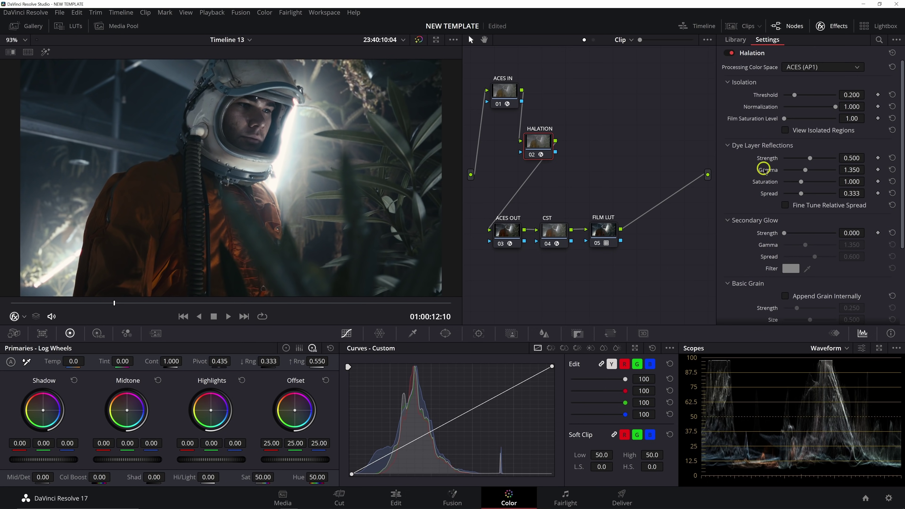
scroll(743, 275, "down", 4)
scroll(746, 214, "up", 4)
Expand the viewer to full-page size and enlarge the area around the astronaut's helmet.
scroll(303, 154, "up", 5)
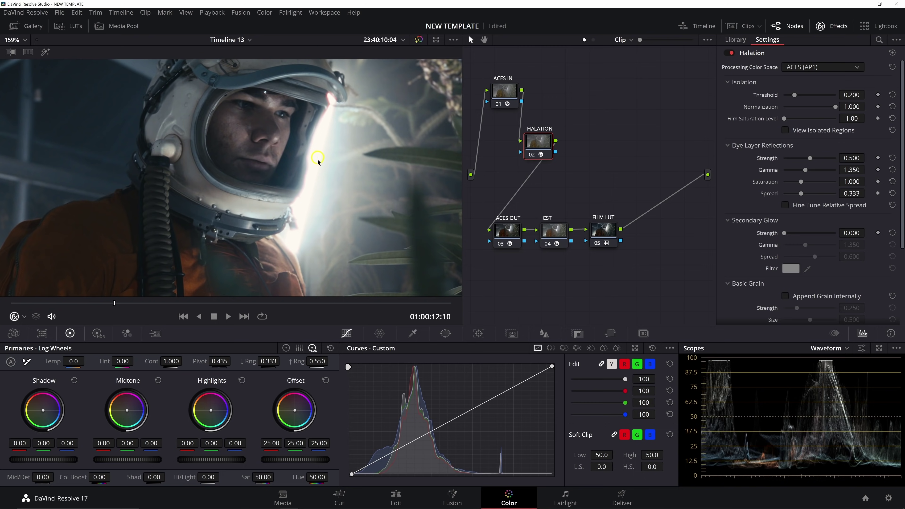
key("shift+f")
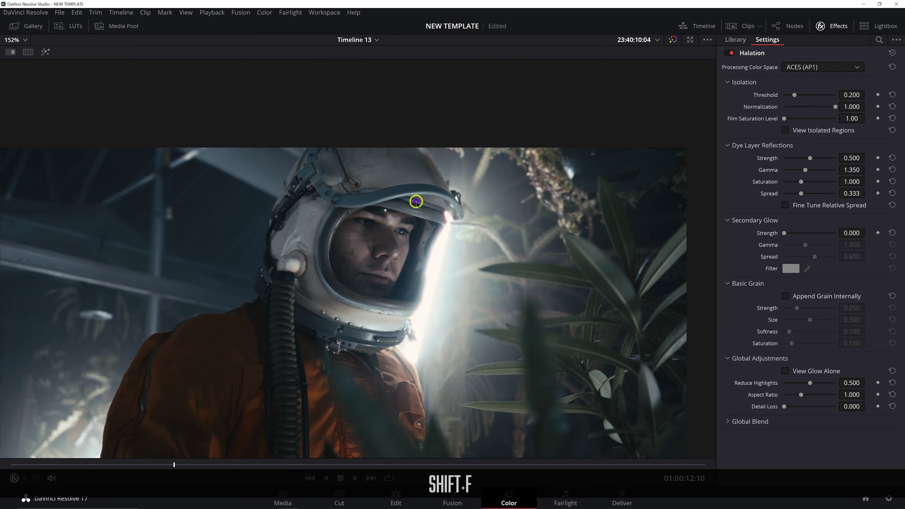
right_click(417, 202)
left_click(462, 321)
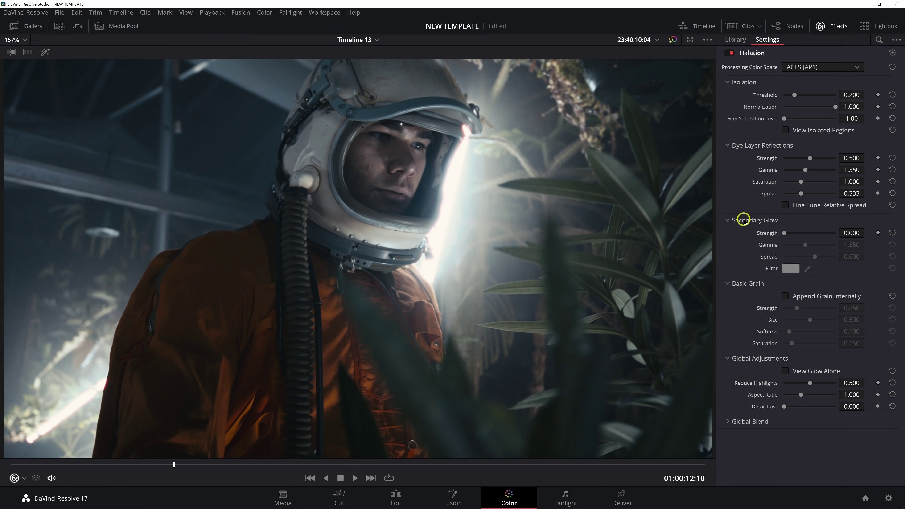
Set the Dye Layer Reflections strength to 1.000 and gamma to about 0.225.
left_click_drag(810, 158, 835, 158)
scroll(501, 204, "up", 4)
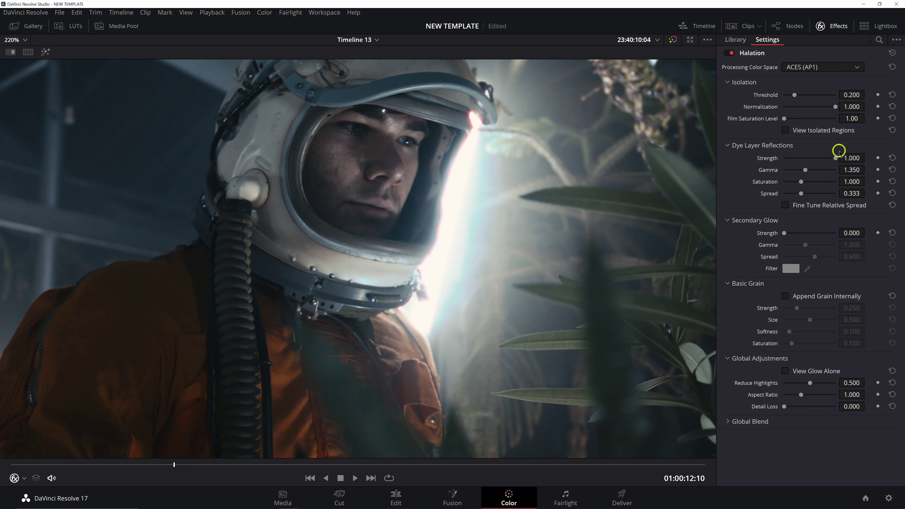
left_click_drag(805, 169, 785, 176)
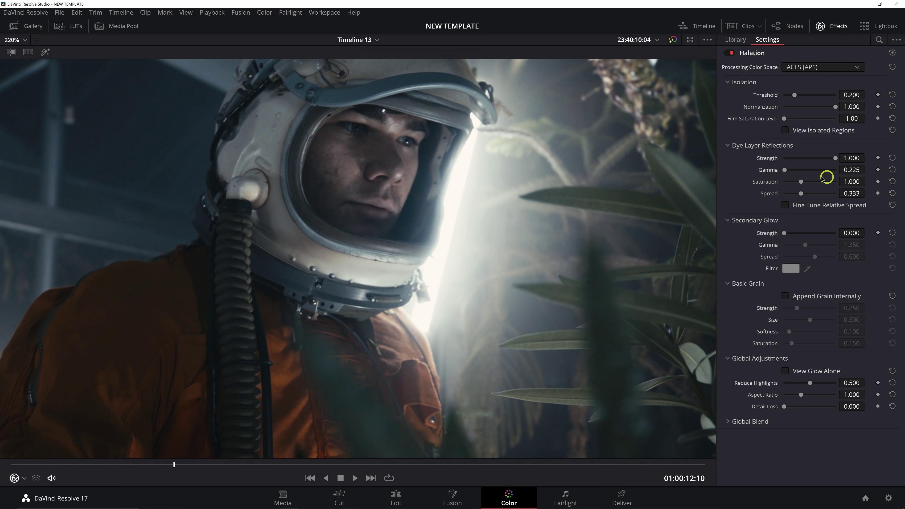
Set the Dye Layer Reflections gamma to about 0.997, saturation to about 0.762 and spread to about 0.642.
left_click_drag(786, 171, 901, 181)
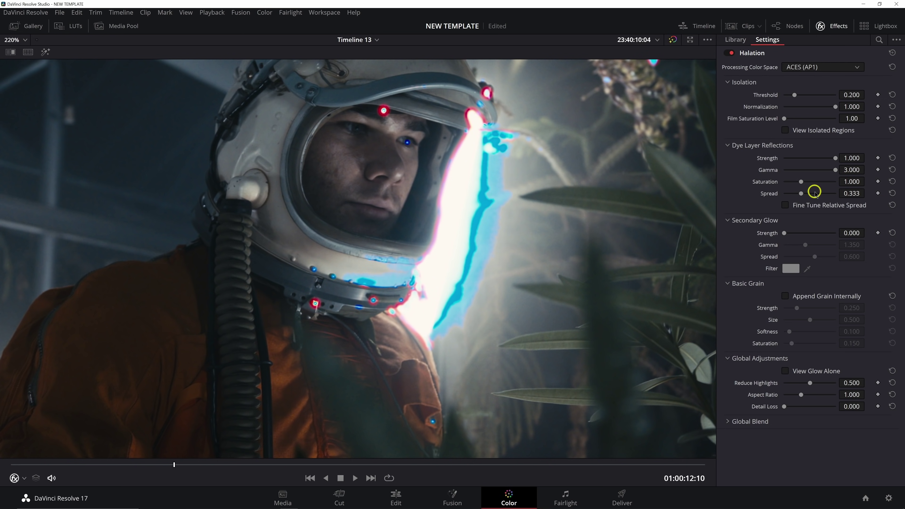
left_click(893, 170)
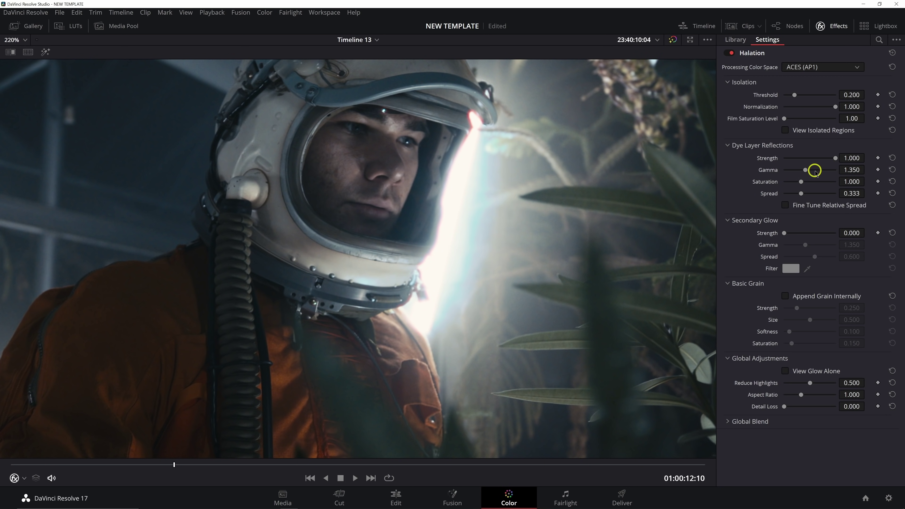
left_click_drag(808, 173, 844, 184)
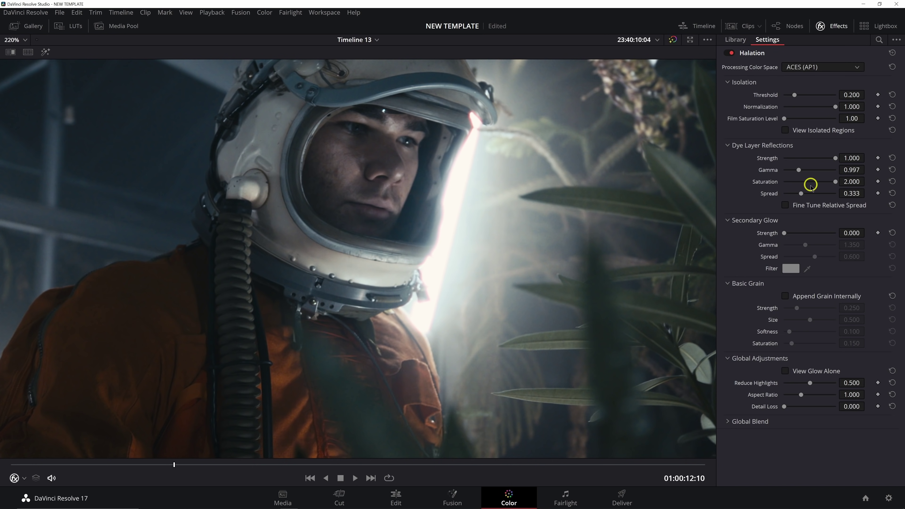
left_click_drag(801, 182, 792, 182)
mouse_move(800, 194)
left_mouse_down()
mouse_move(829, 202)
mouse_move(816, 203)
left_mouse_up()
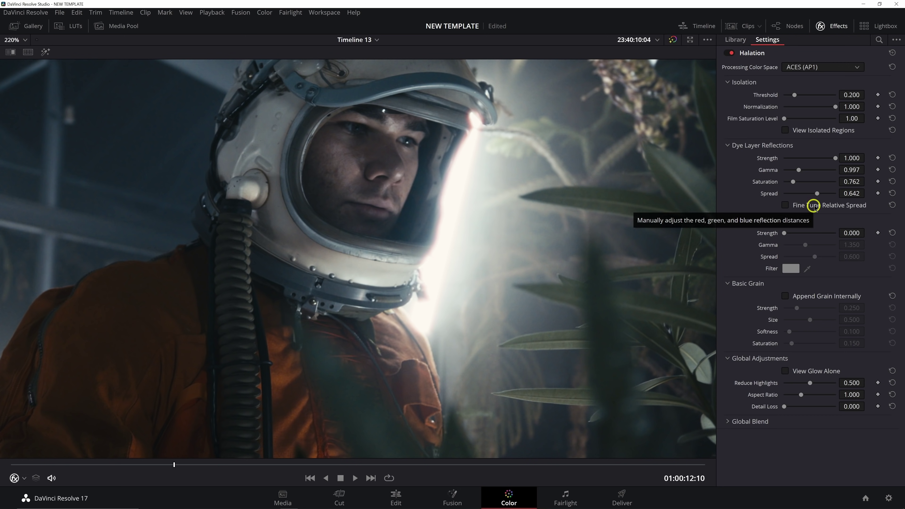
Try fine-tuning the green and blue relative spread of the dye layer reflections, then reset both and disable fine-tuning.
left_click(785, 205)
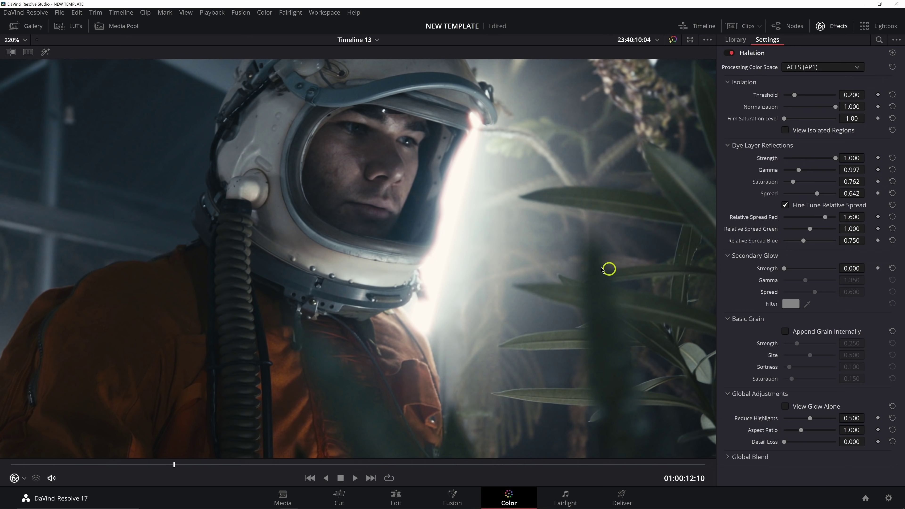
scroll(463, 149, "up", 3)
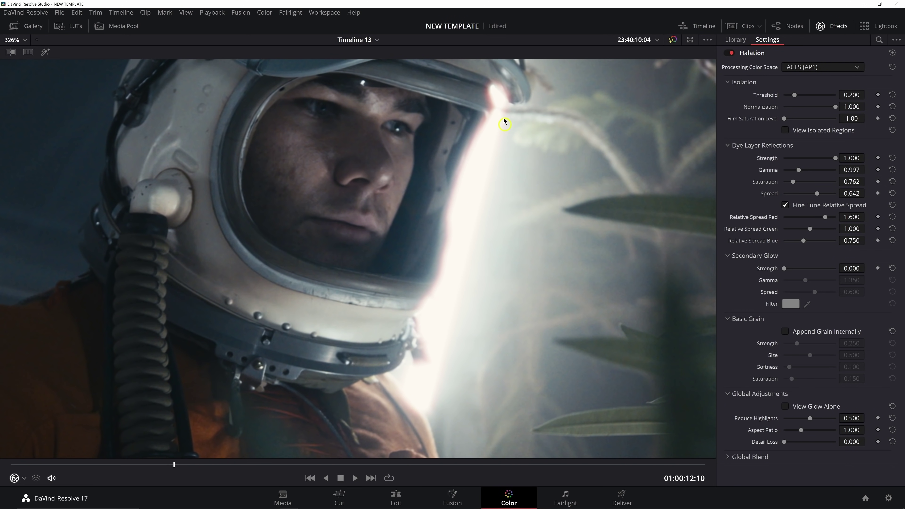
left_click_drag(812, 230, 794, 241)
mouse_move(793, 241)
left_mouse_down()
mouse_move(798, 228)
mouse_move(796, 241)
left_mouse_up()
left_click(892, 228)
left_click(893, 241)
left_click(822, 208)
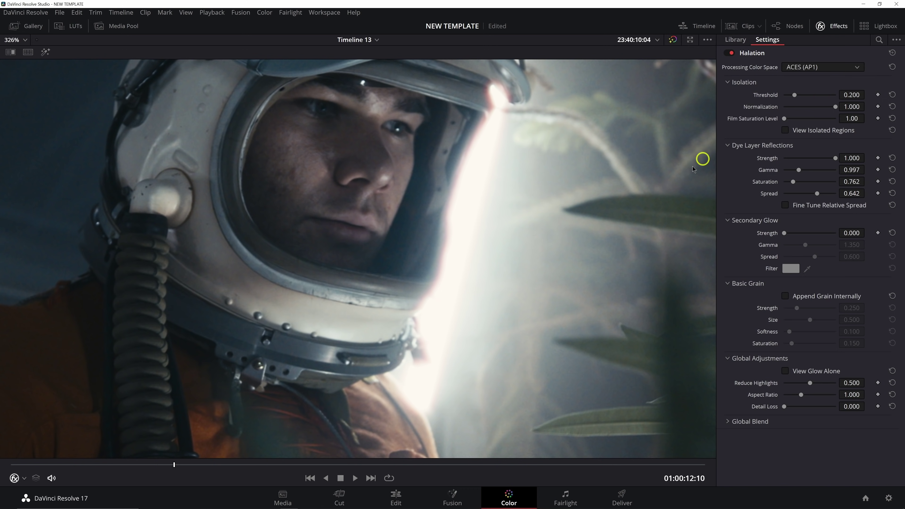
Raise the Isolation threshold to about 0.559 while viewing the isolated regions, and return to the normal image.
scroll(591, 259, "down", 1)
scroll(591, 259, "down", 7)
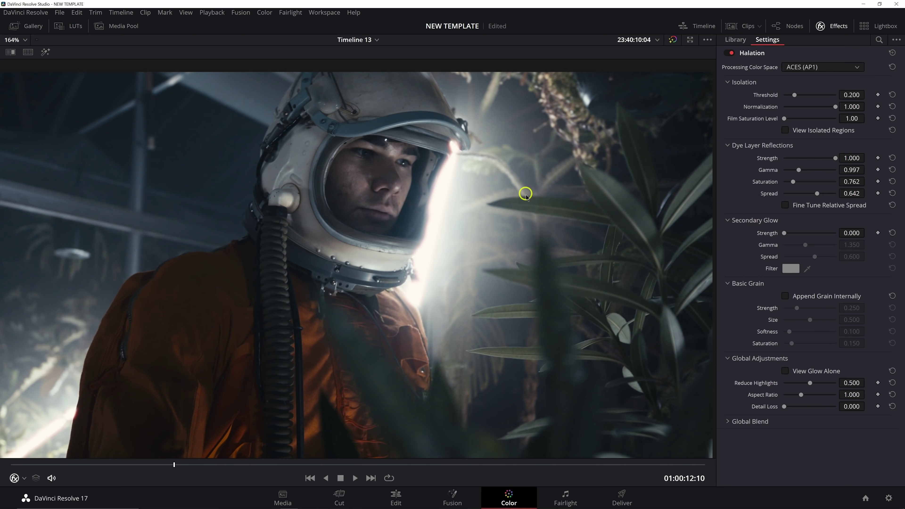
scroll(497, 233, "down", 2)
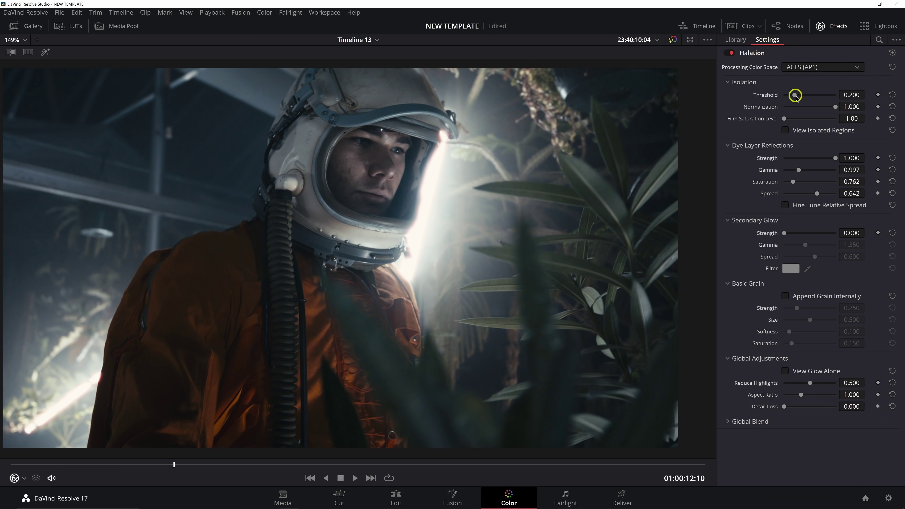
left_click(796, 131)
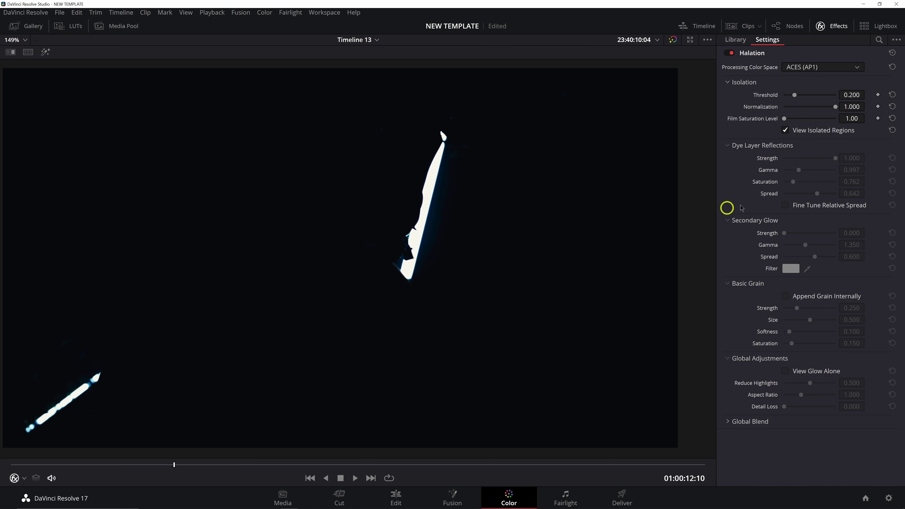
left_click_drag(794, 94, 813, 96)
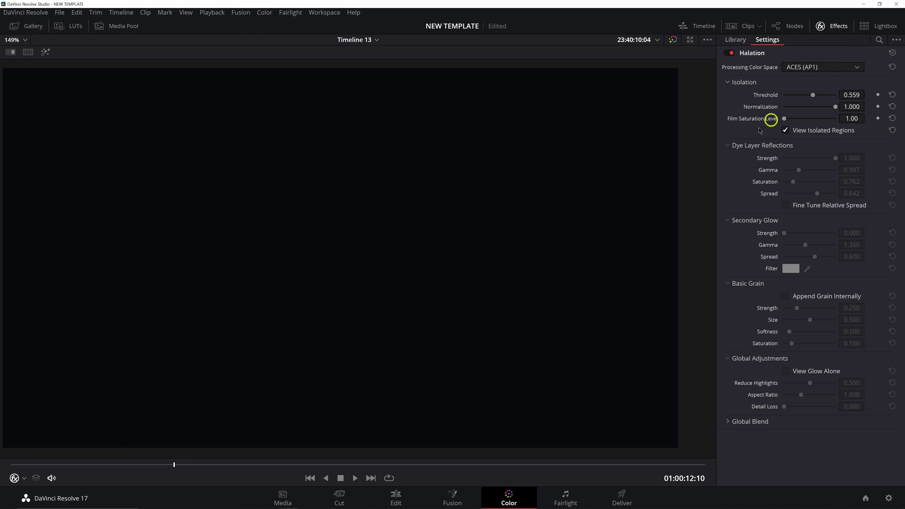
left_click(786, 130)
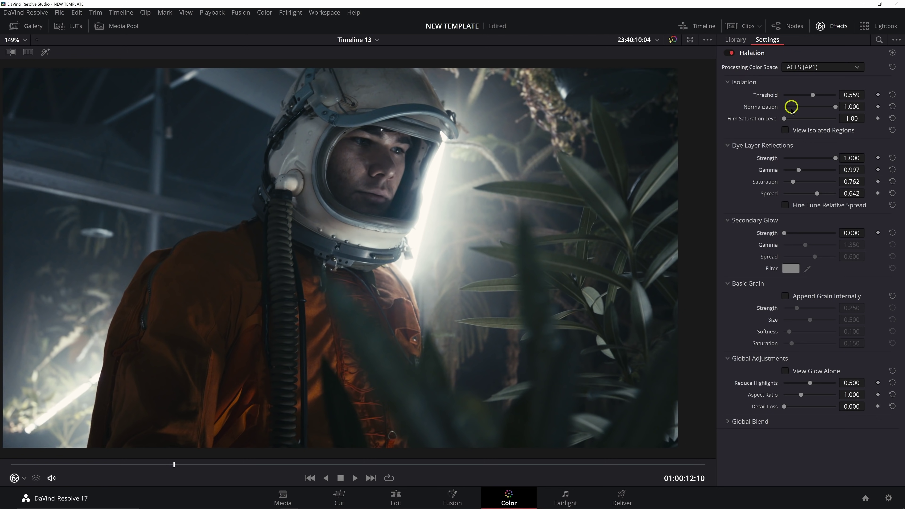
Try an Isolation threshold of about 0.138 with the isolated regions shown, and restore it to 0.200 in the normal image.
left_click(785, 130)
left_click_drag(813, 94, 791, 96)
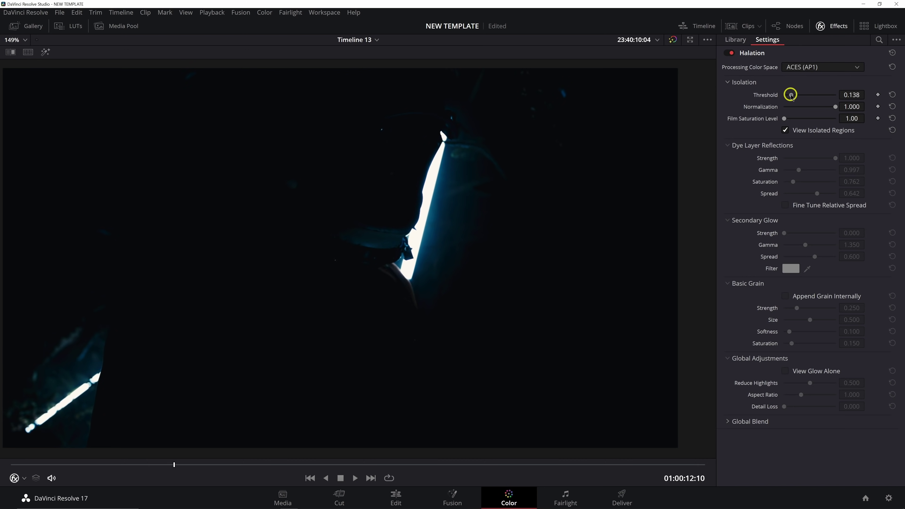
left_click(786, 130)
scroll(445, 191, "up", 3)
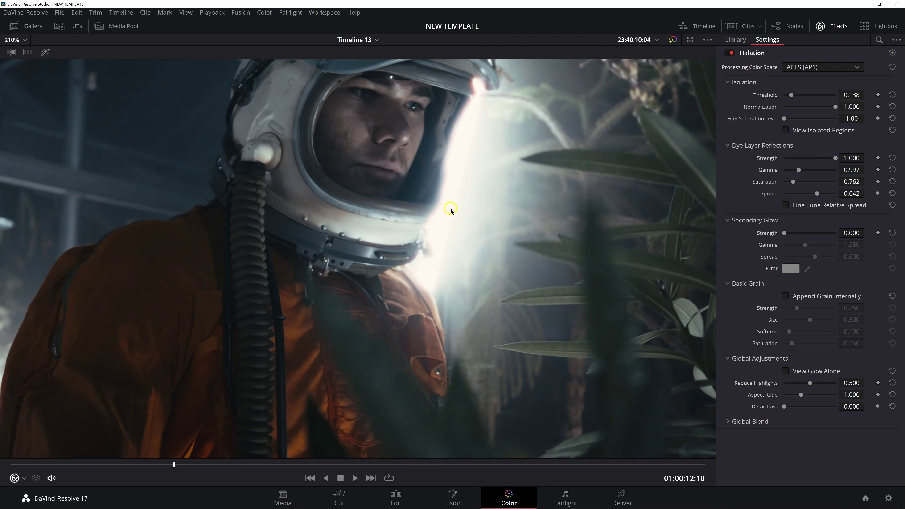
scroll(421, 249, "up", 2)
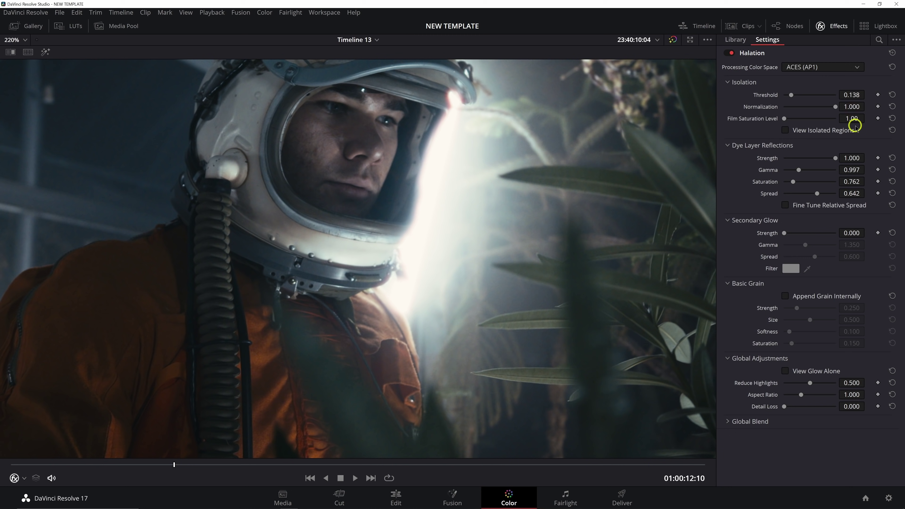
mouse_move(847, 95)
left_mouse_down()
mouse_move(863, 99)
mouse_move(848, 96)
left_mouse_up()
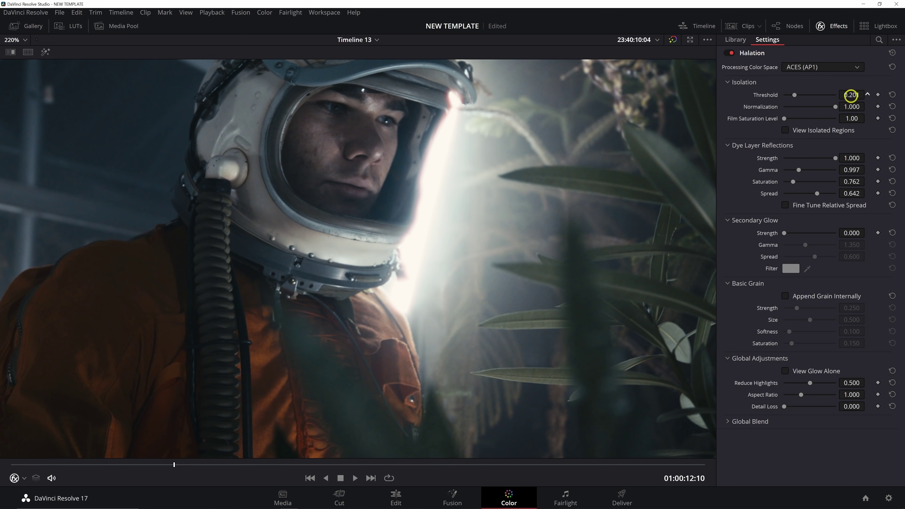
mouse_move(878, 99)
left_mouse_down()
mouse_move(843, 100)
mouse_move(889, 95)
mouse_move(868, 100)
left_mouse_up()
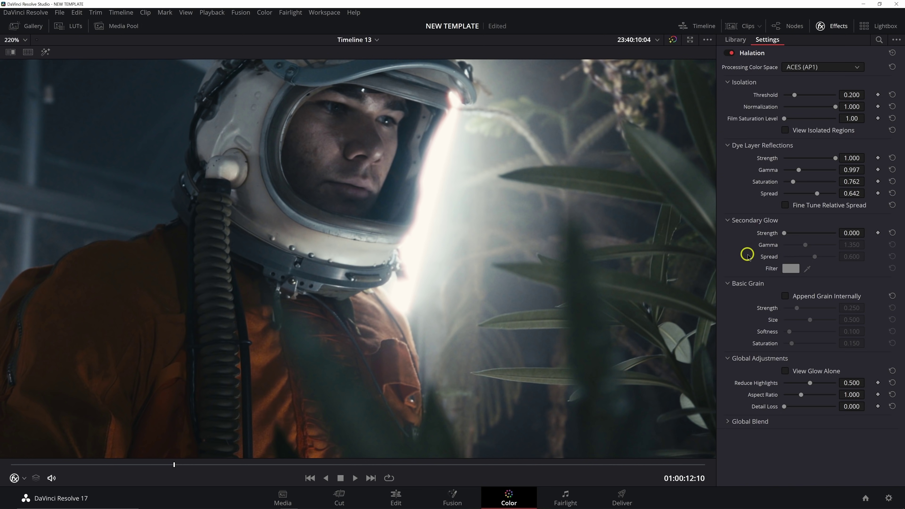
Set the Secondary Glow strength to about 0.294, gamma to about 0.662 and spread to about 0.798.
scroll(445, 267, "down", 2)
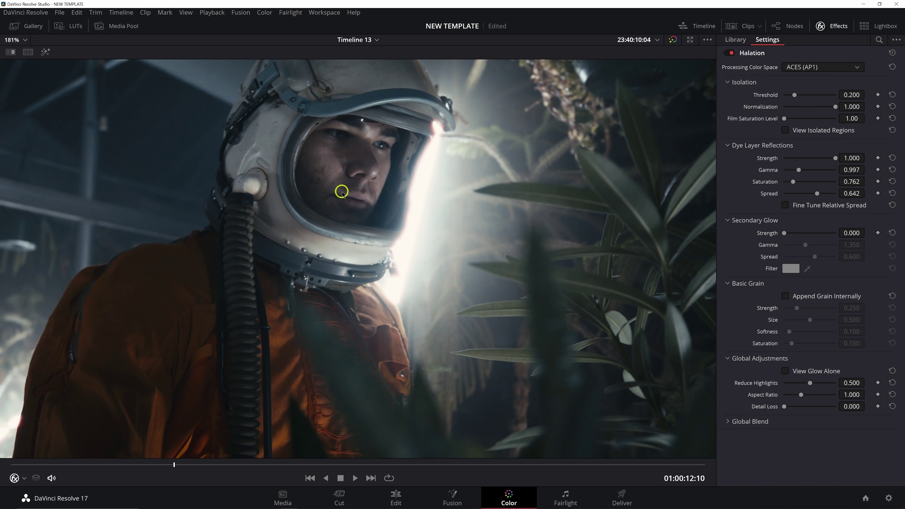
mouse_move(781, 234)
left_mouse_down()
mouse_move(821, 234)
mouse_move(822, 257)
mouse_move(844, 258)
mouse_move(792, 246)
left_mouse_up()
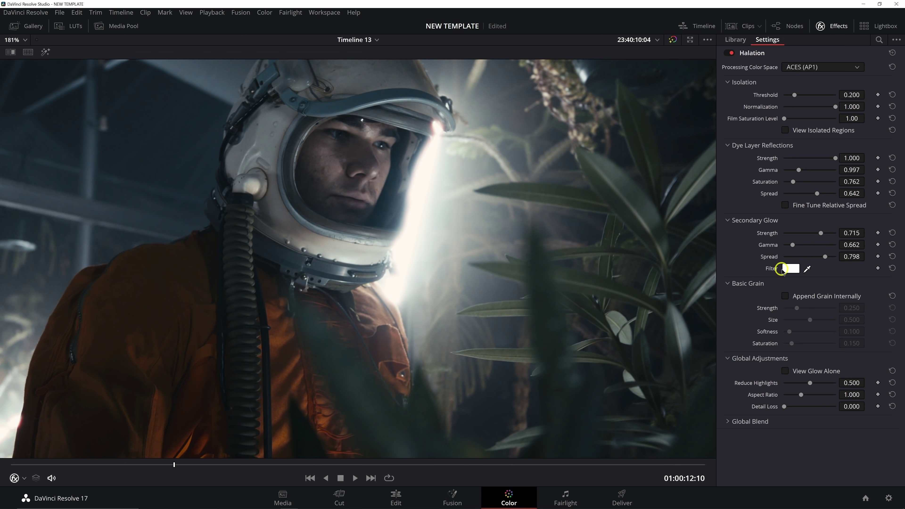
left_click_drag(819, 233, 799, 238)
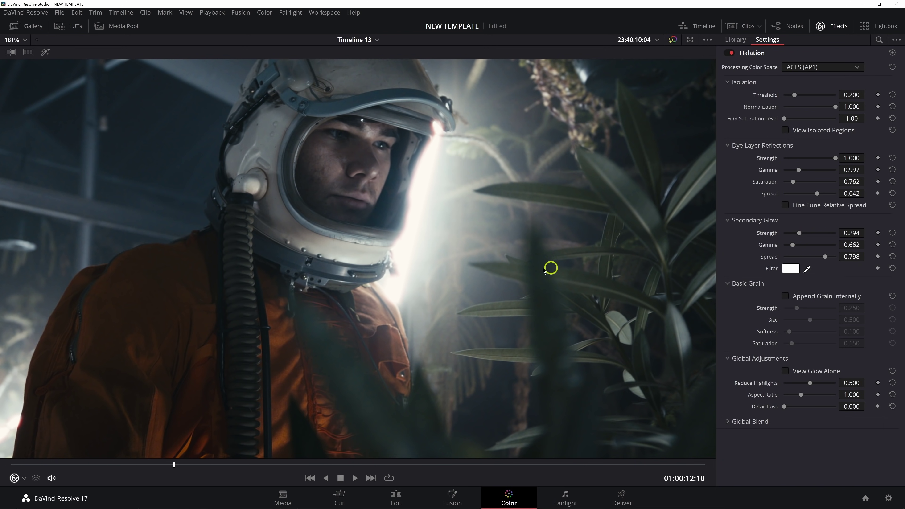
scroll(488, 277, "down", 3)
left_click_drag(438, 287, 477, 241)
scroll(477, 242, "up", 1)
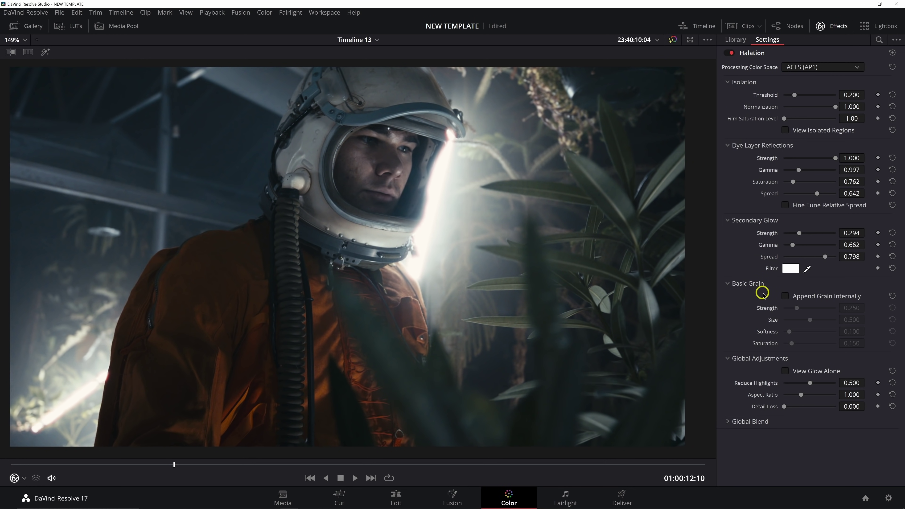
Enable internally appended grain and set its strength to about 0.103, size to about 0.398 and softness to about 0.133.
left_click(785, 296)
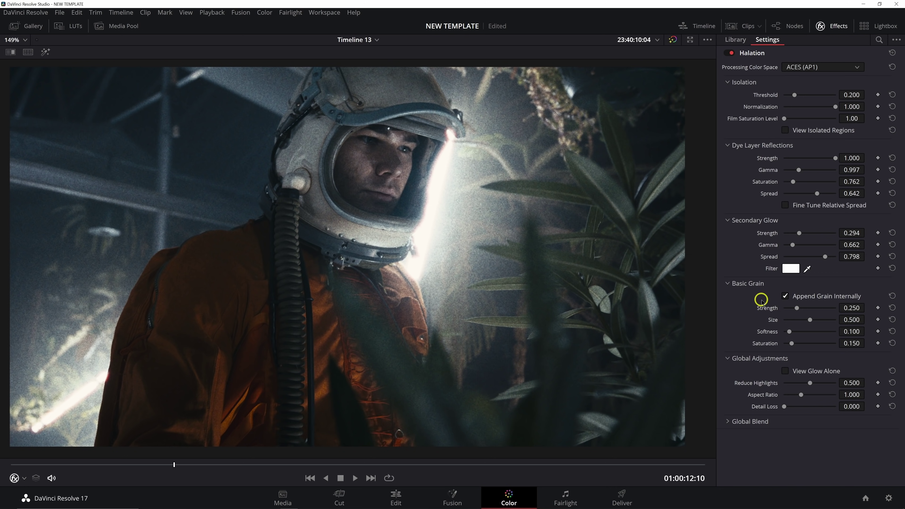
left_click_drag(850, 307, 825, 309)
scroll(477, 177, "up", 5)
left_click_drag(484, 231, 420, 318)
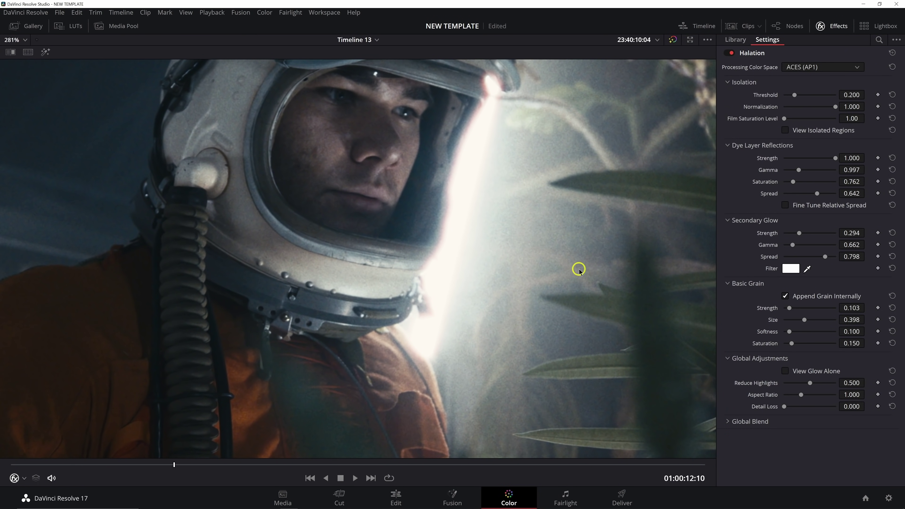
scroll(548, 300, "down", 1)
left_click_drag(847, 331, 859, 331)
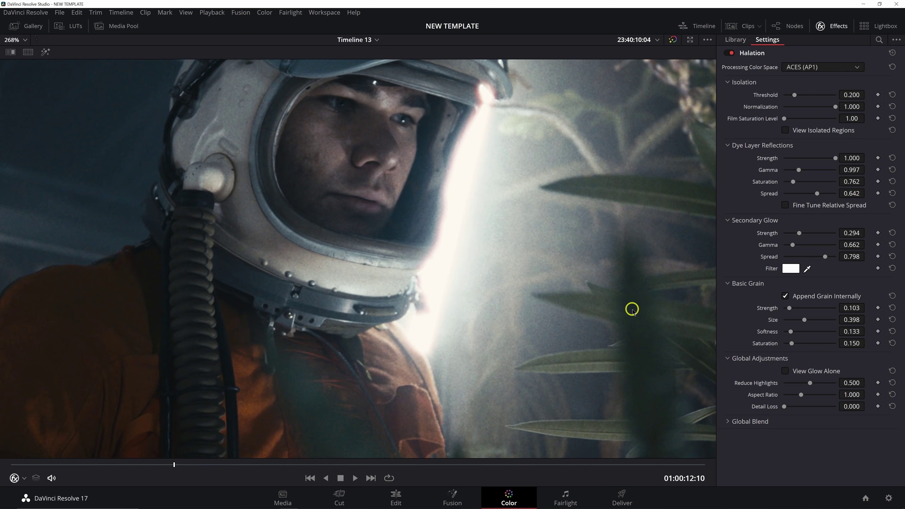
Advance the clip by two frames and compare the image with the Halation effect off and on.
key("Right")
key("Right")
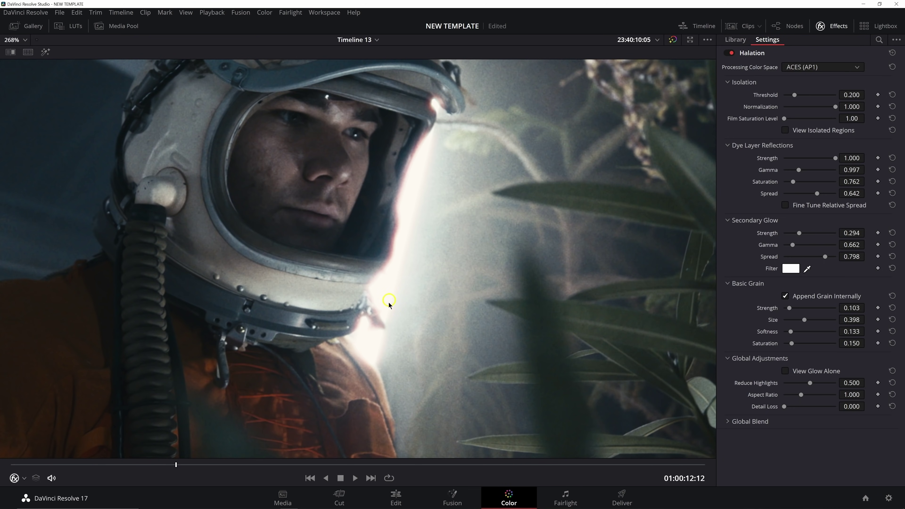
left_click(728, 53)
left_click(729, 53)
left_click(728, 53)
left_click(729, 53)
left_click(644, 169)
Set the Basic Grain saturation to about 0.669, judging the colored grain up close, and save the project.
left_click_drag(794, 345, 821, 346)
scroll(556, 287, "up", 4)
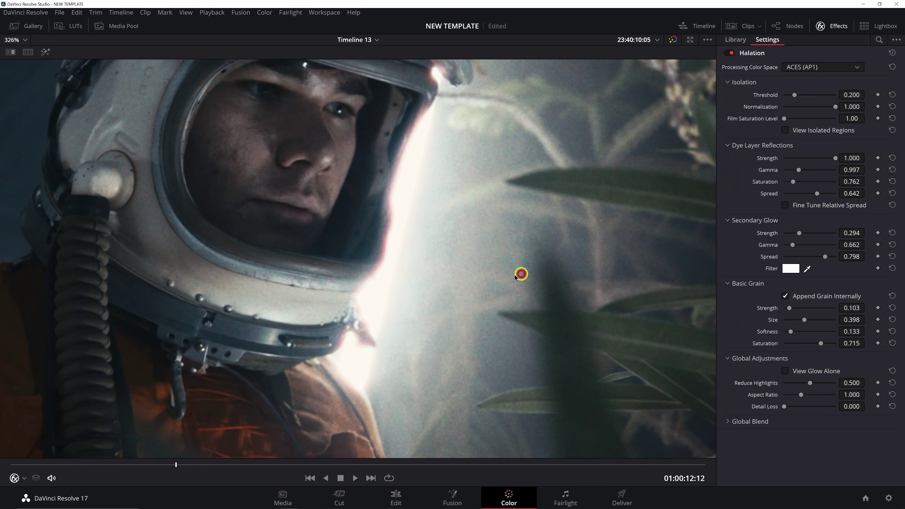
scroll(521, 273, "up", 8)
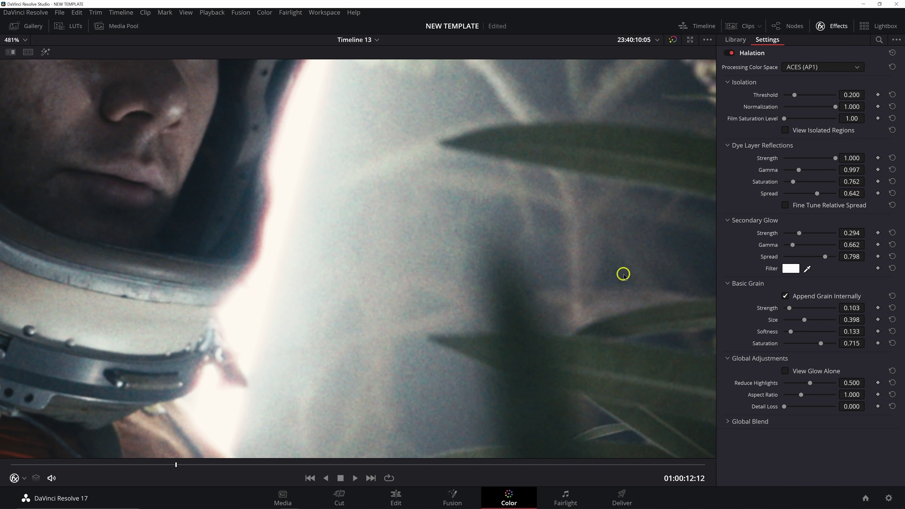
mouse_move(821, 344)
left_mouse_down()
mouse_move(795, 344)
mouse_move(825, 345)
mouse_move(804, 345)
mouse_move(815, 348)
left_mouse_up()
scroll(428, 261, "down", 3)
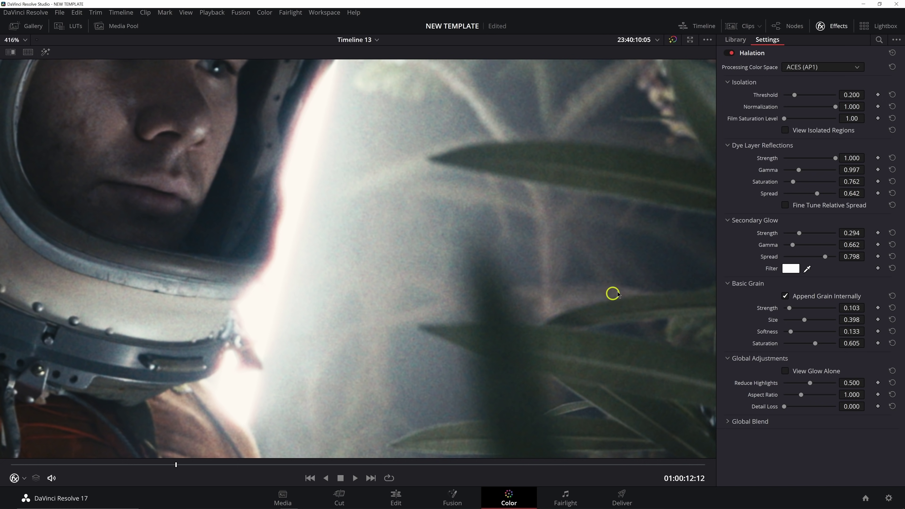
key("ctrl+s")
left_click_drag(815, 345, 819, 344)
scroll(547, 327, "down", 5)
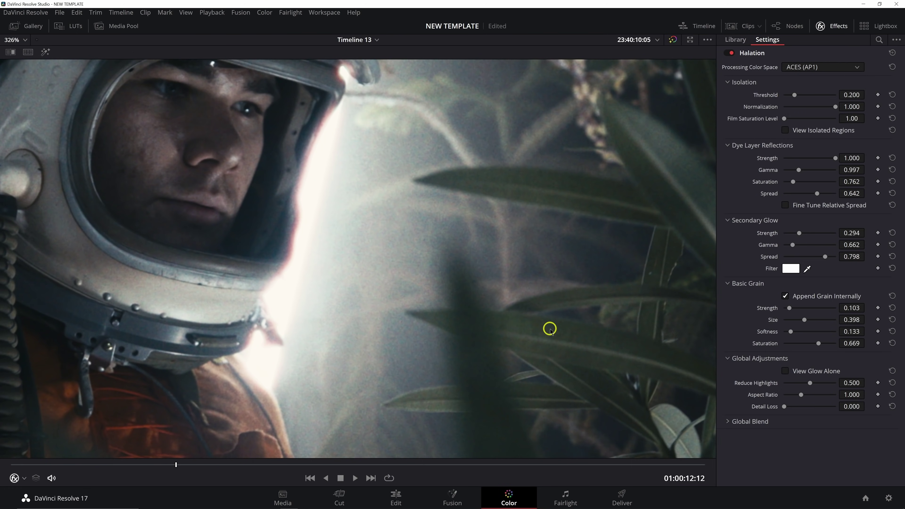
scroll(462, 321, "down", 4)
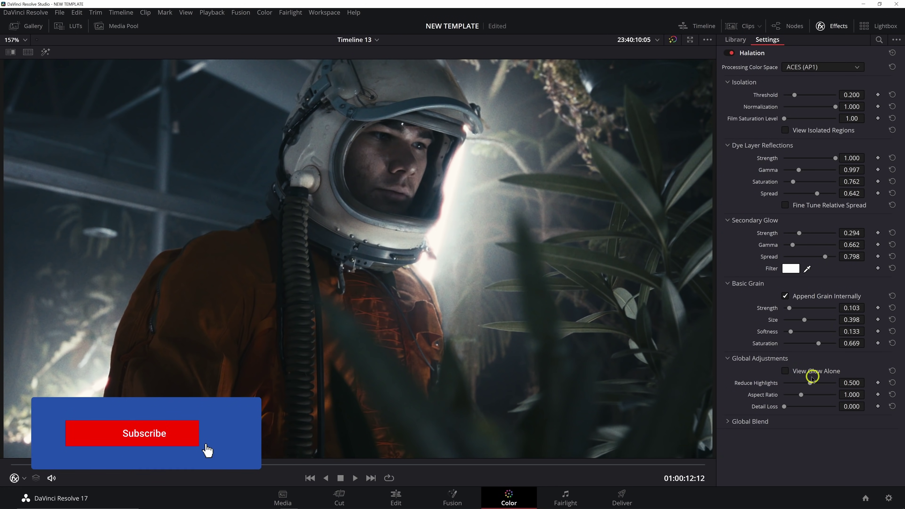
Expand the Global Blend section and briefly view the glow alone.
left_click(763, 422)
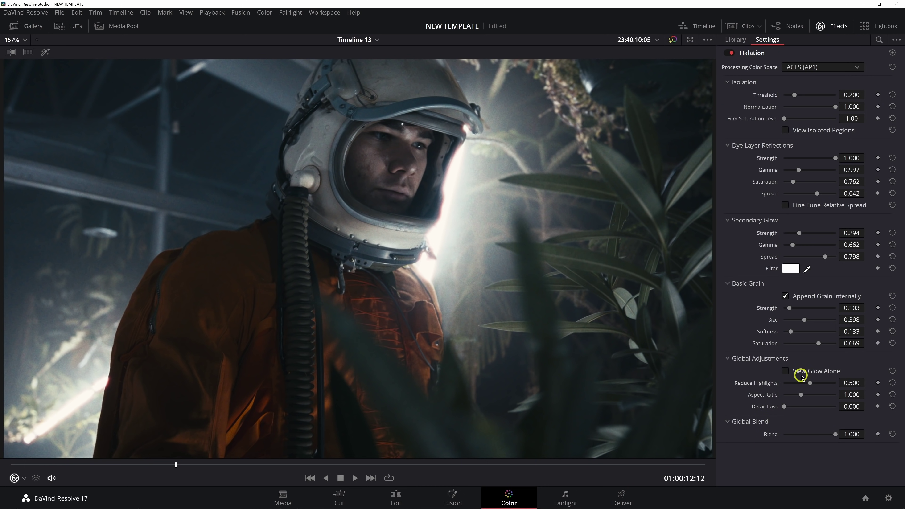
left_click(785, 371)
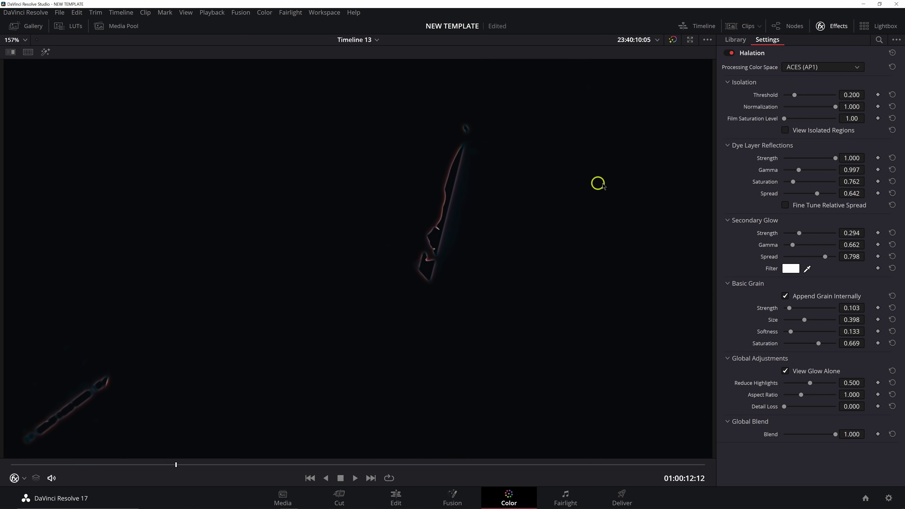
left_click(785, 372)
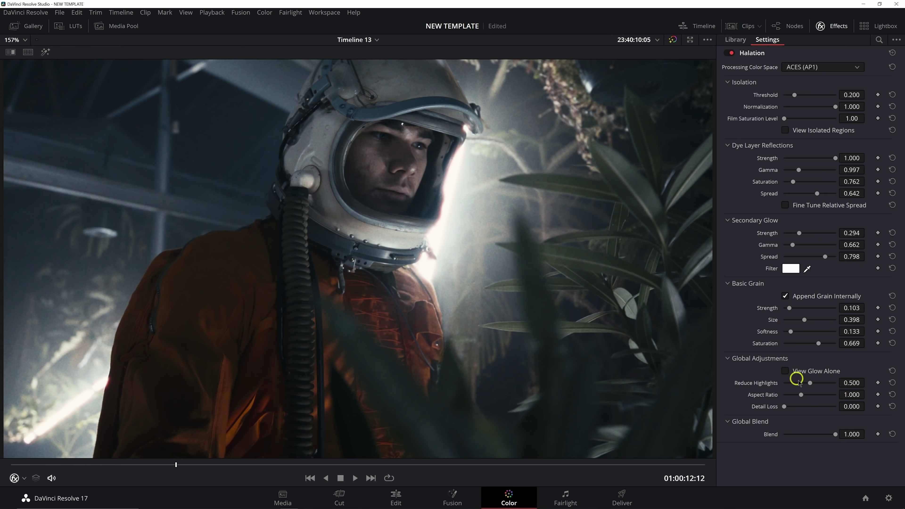
Set Reduce Highlights to 1.000 in the Global Adjustments and check the bright edge beside the helmet.
left_click_drag(809, 382, 834, 385)
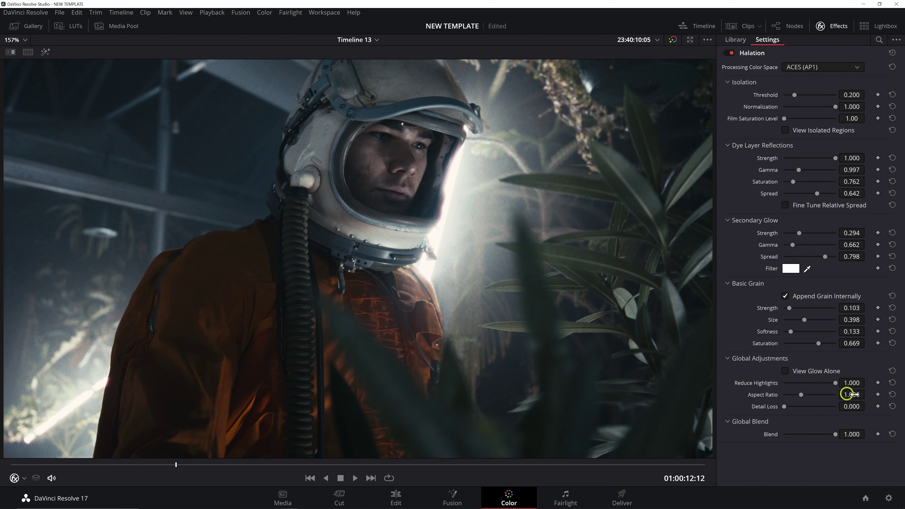
scroll(486, 245, "up", 2)
scroll(485, 246, "up", 1)
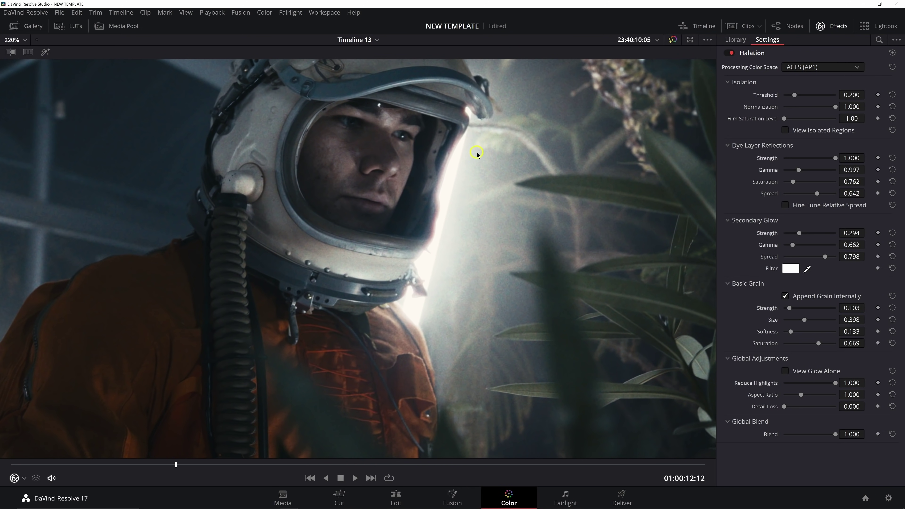
Compare low and high Reduce Highlights amounts along the bright helmet edge, and reset the value to 0.500.
left_click_drag(820, 382, 796, 383)
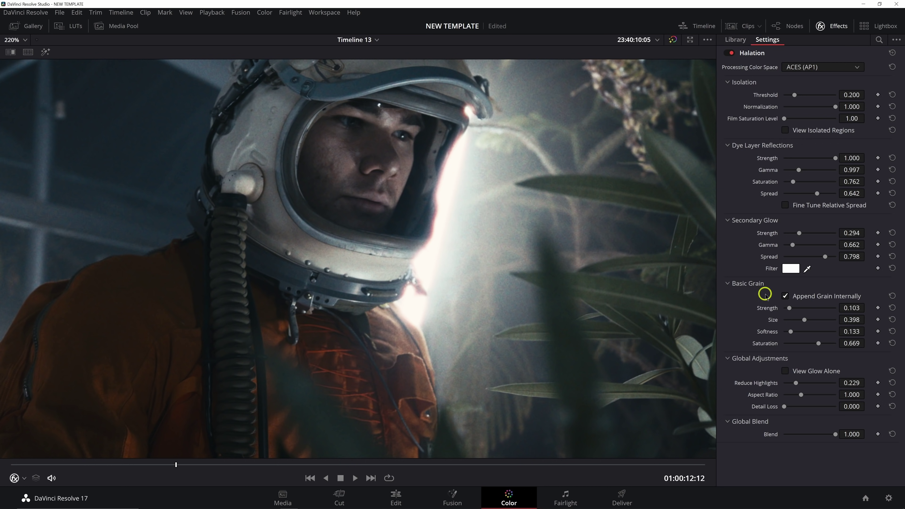
left_click_drag(795, 383, 829, 389)
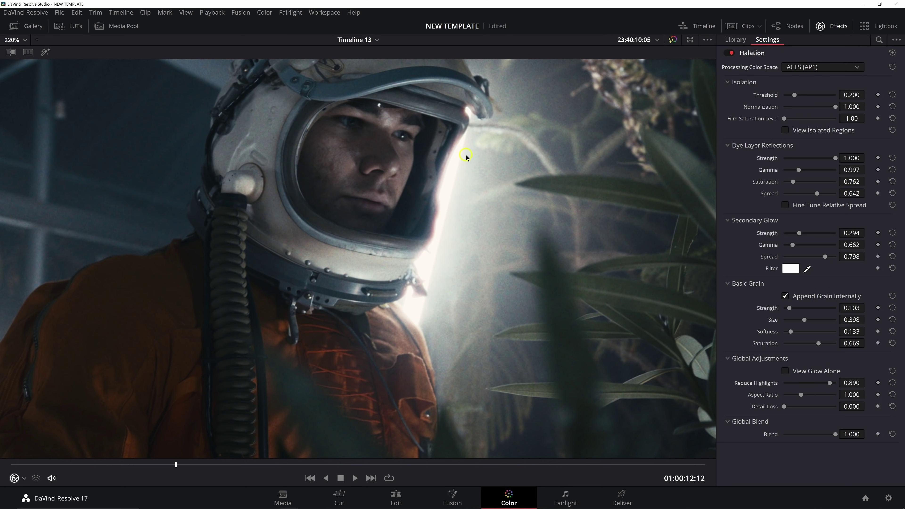
mouse_move(830, 383)
left_mouse_down()
mouse_move(821, 385)
mouse_move(833, 391)
left_mouse_up()
left_click_drag(833, 385, 805, 385)
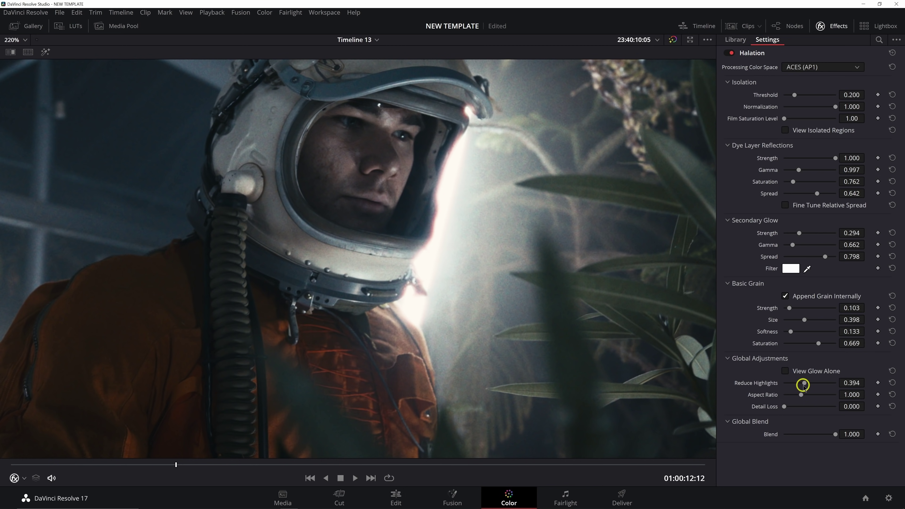
left_click(892, 383)
scroll(471, 278, "up", 1)
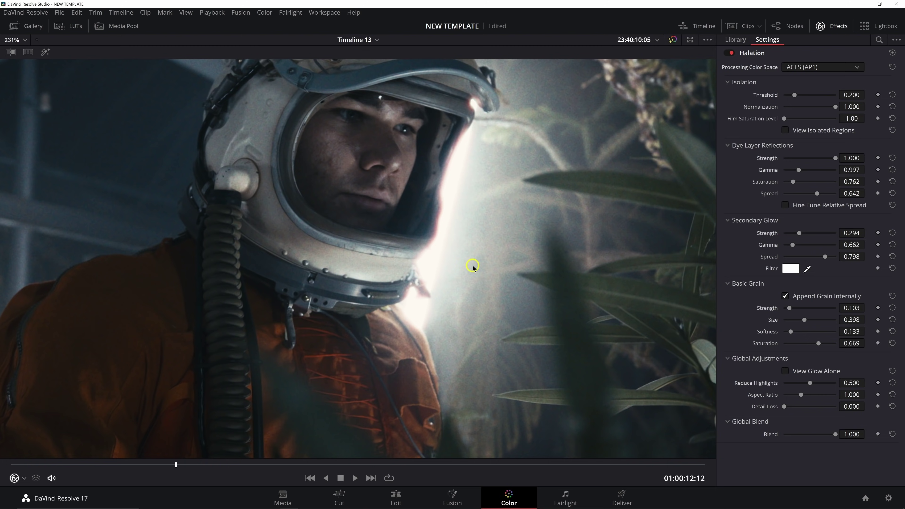
scroll(472, 268, "up", 4)
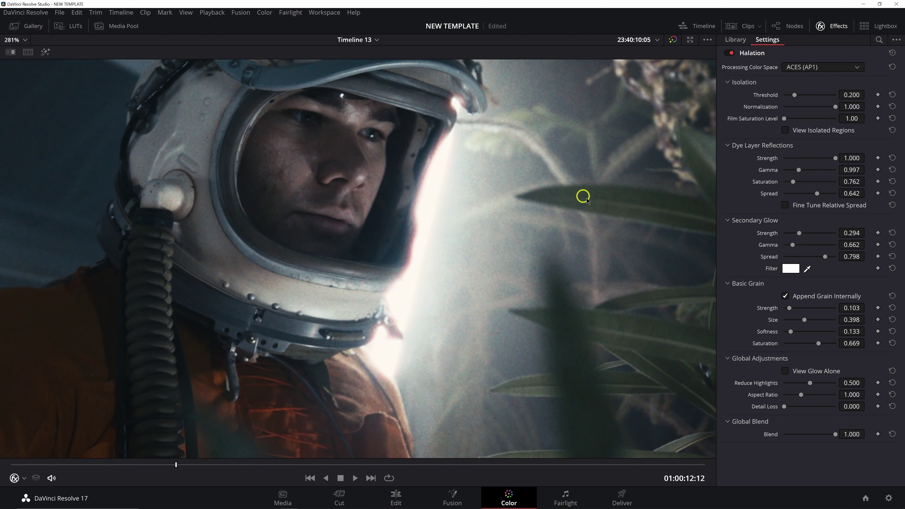
scroll(475, 263, "up", 4)
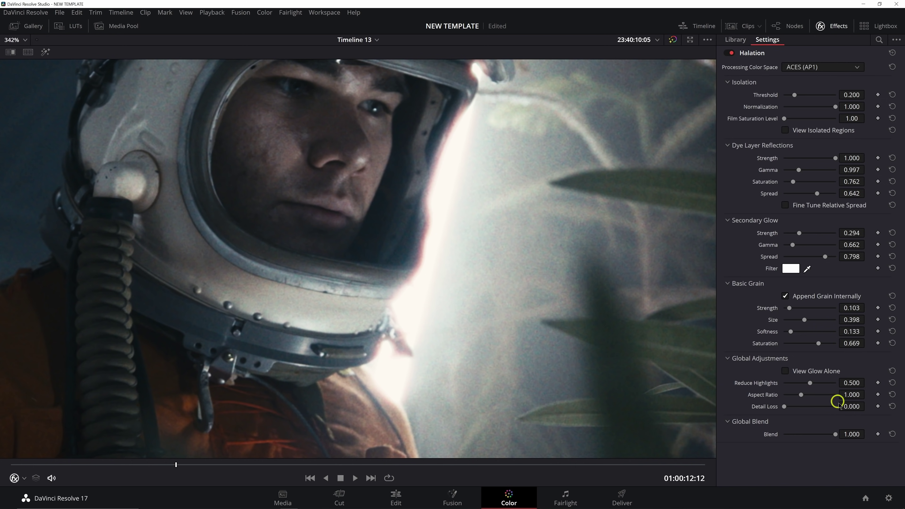
mouse_move(774, 386)
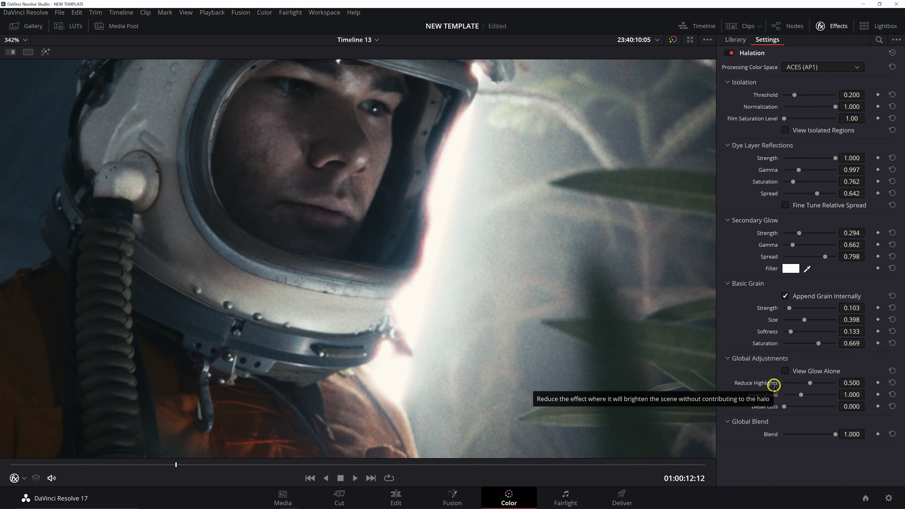
Try the Halation Aspect Ratio at 2.000 and 0.500, inspecting the helmet glow up close, and reset it to 1.000.
left_click_drag(800, 394, 852, 398)
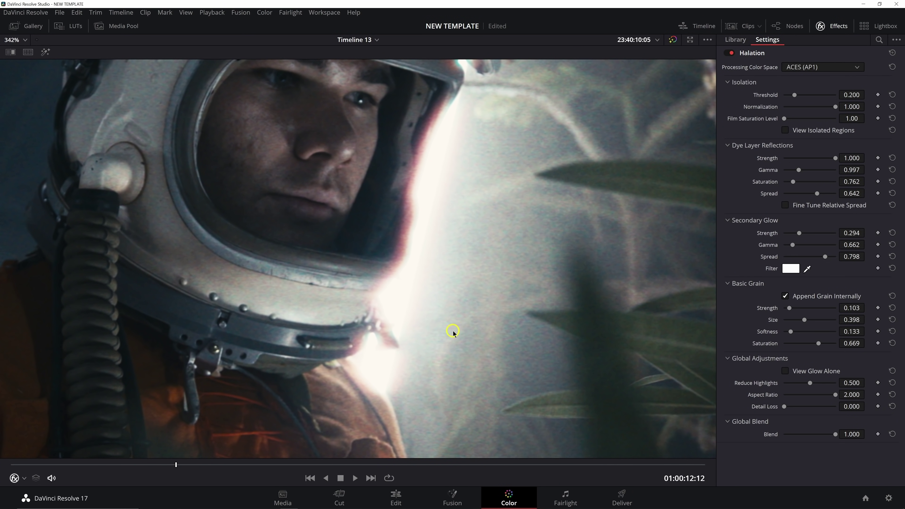
scroll(447, 349, "down", 4)
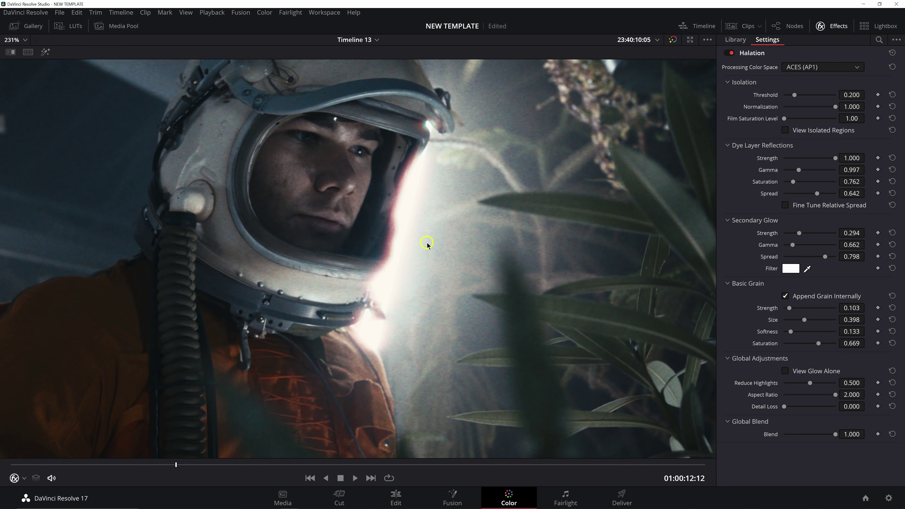
scroll(480, 274, "up", 4)
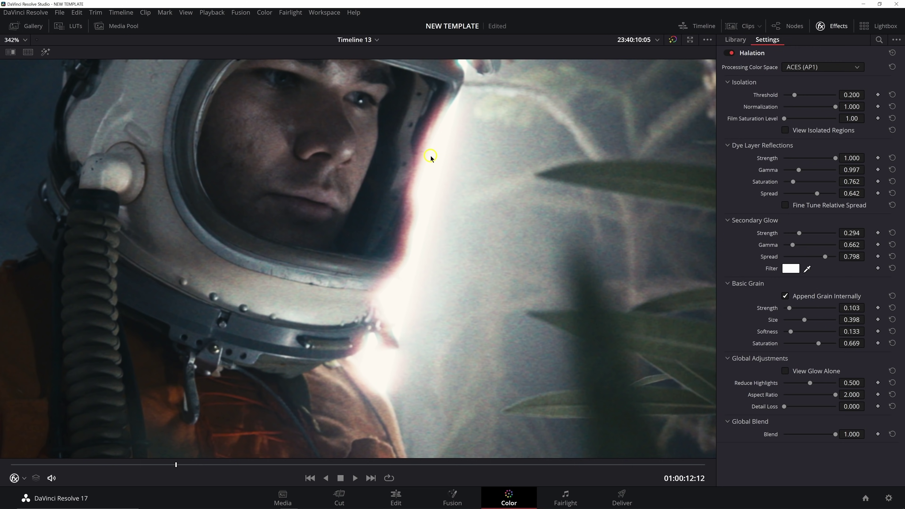
scroll(430, 157, "down", 5)
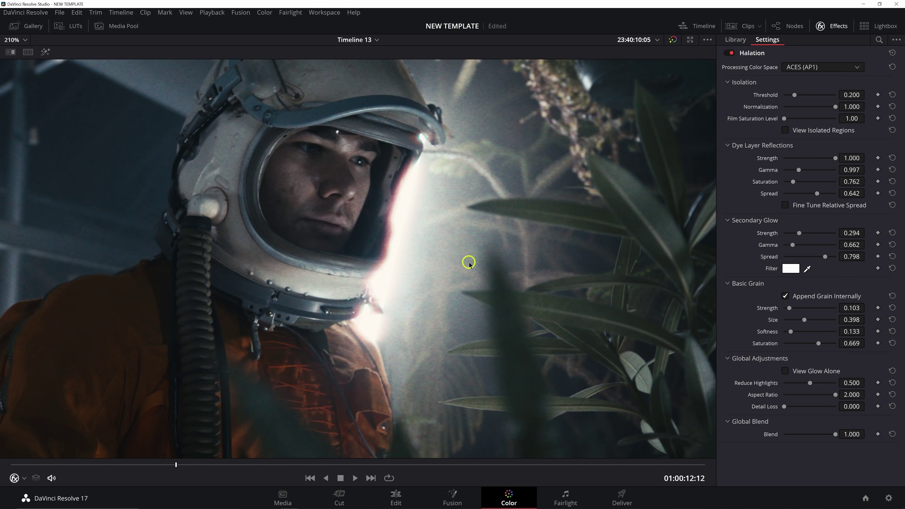
left_click_drag(813, 395, 755, 391)
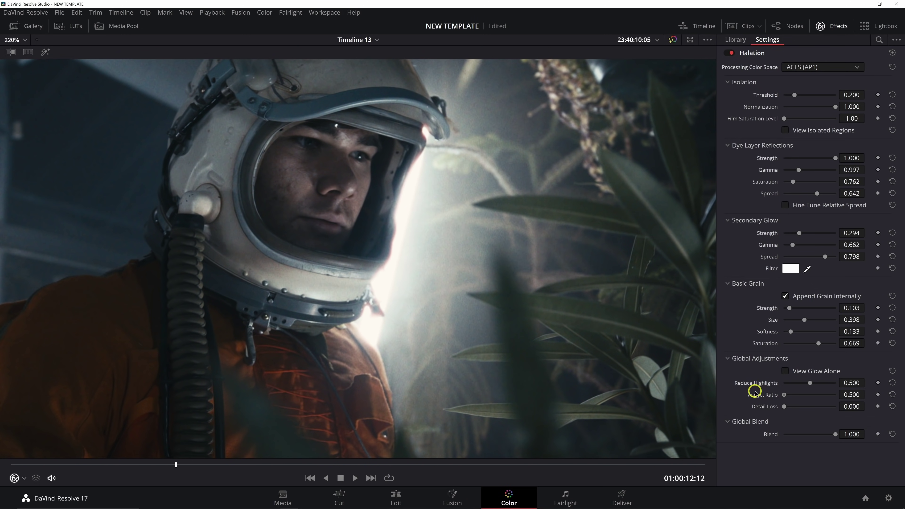
scroll(466, 269, "up", 4)
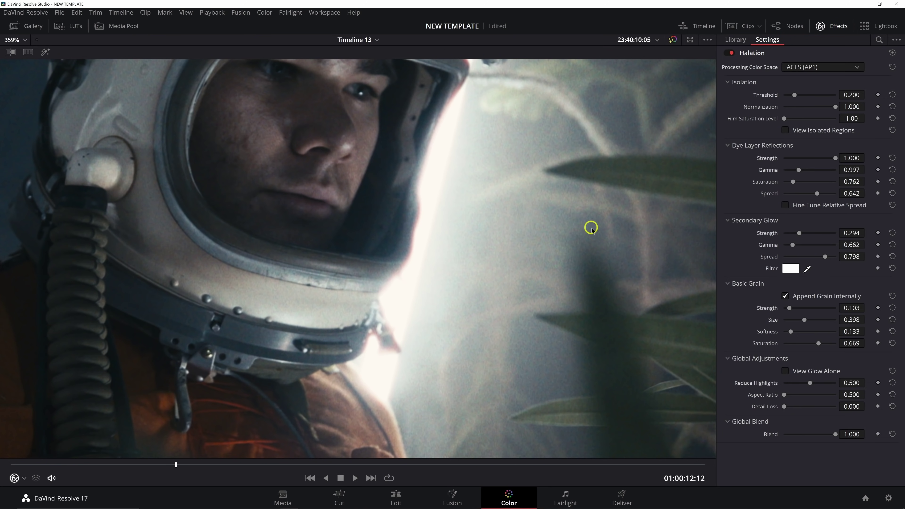
double_click(852, 392)
scroll(570, 303, "down", 3)
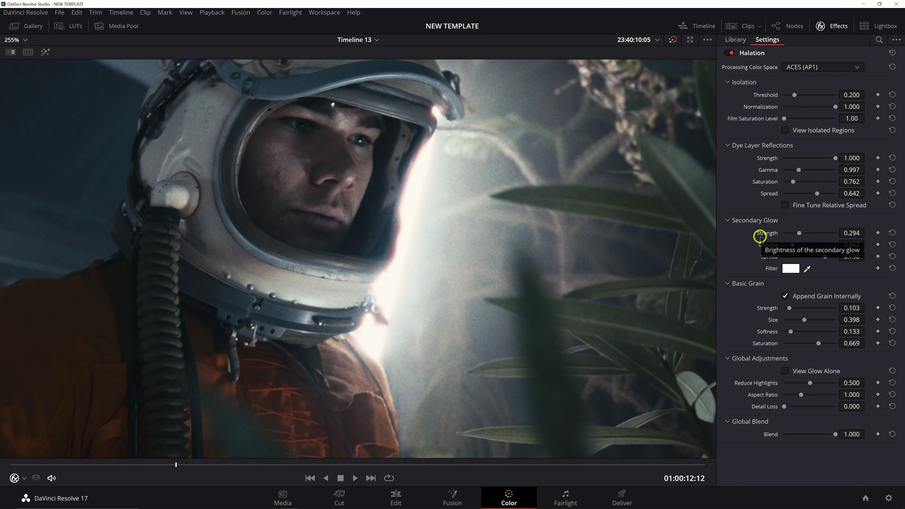
Stretch the glow again with an Aspect Ratio of 2.000 and restore the parameter's default of 1.000.
left_click_drag(802, 395, 835, 394)
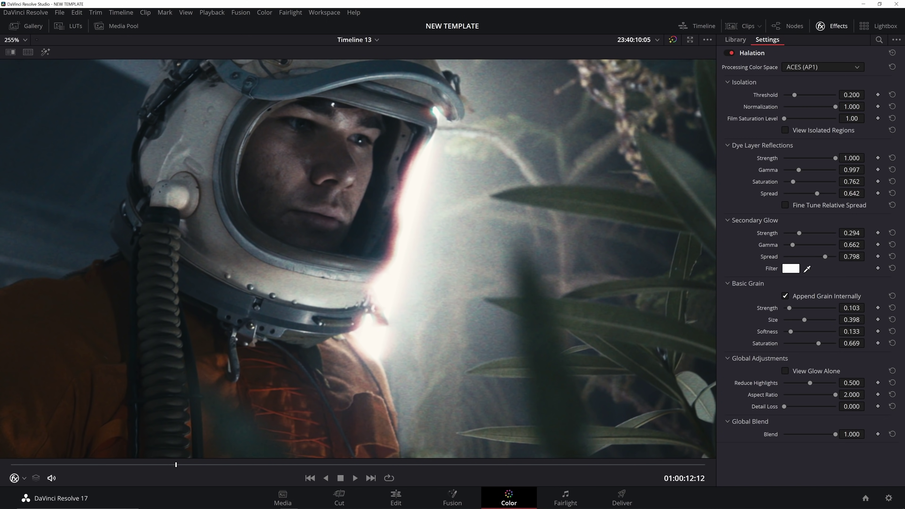
scroll(482, 274, "down", 1)
left_click_drag(834, 394, 802, 396)
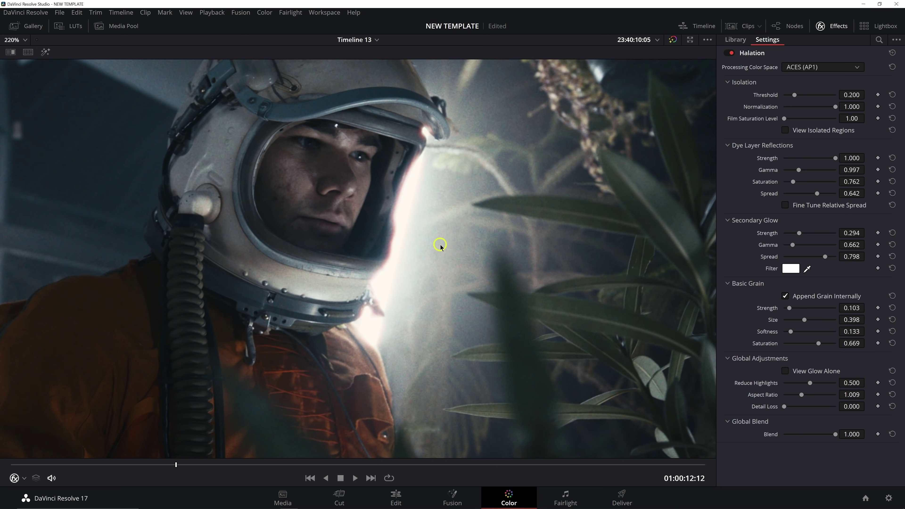
left_click(892, 395)
scroll(682, 400, "down", 1)
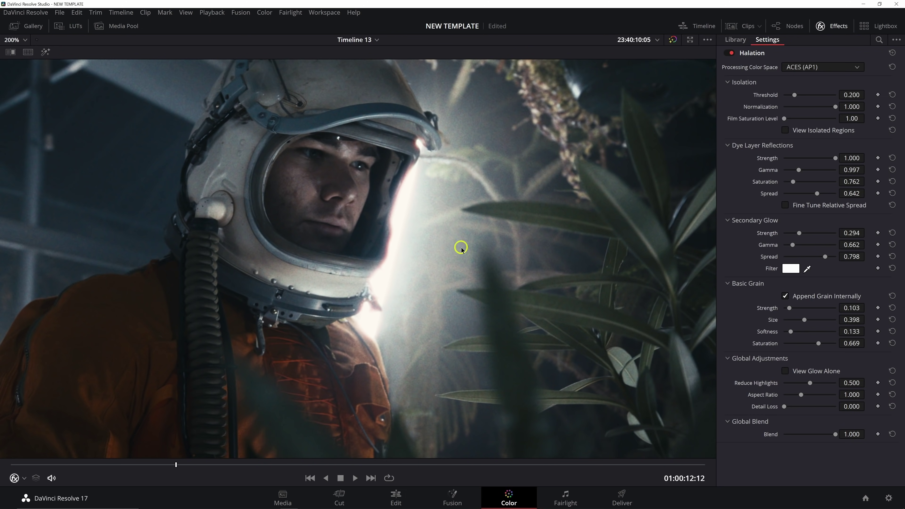
Set Detail Loss to about 0.119 in the Global Adjustments and compare the softening on the face and helmet.
scroll(369, 246, "up", 3)
left_click_drag(415, 216, 400, 248)
scroll(471, 275, "up", 1)
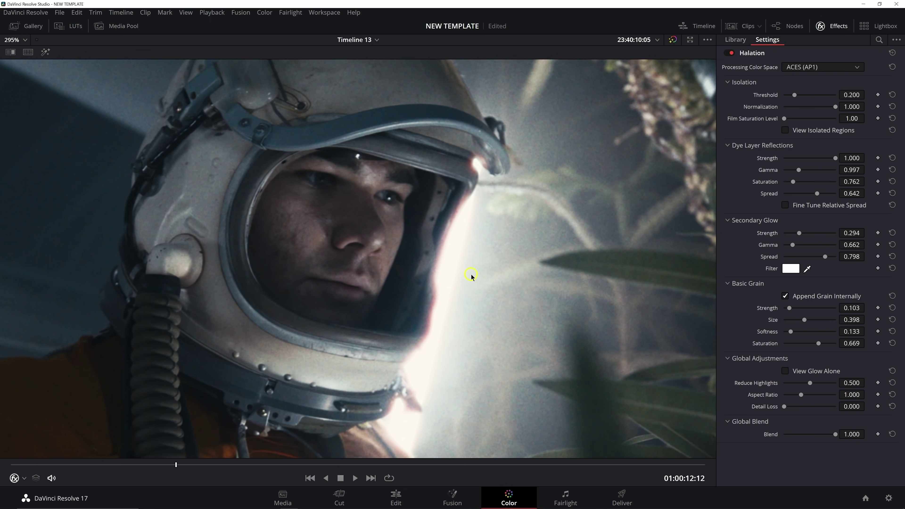
scroll(424, 294, "up", 1)
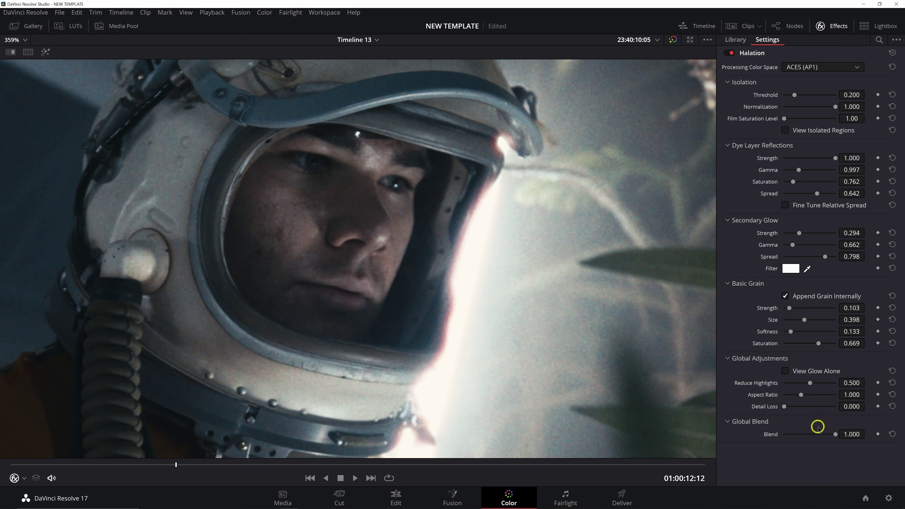
left_click_drag(785, 406, 789, 408)
key("ctrl+z")
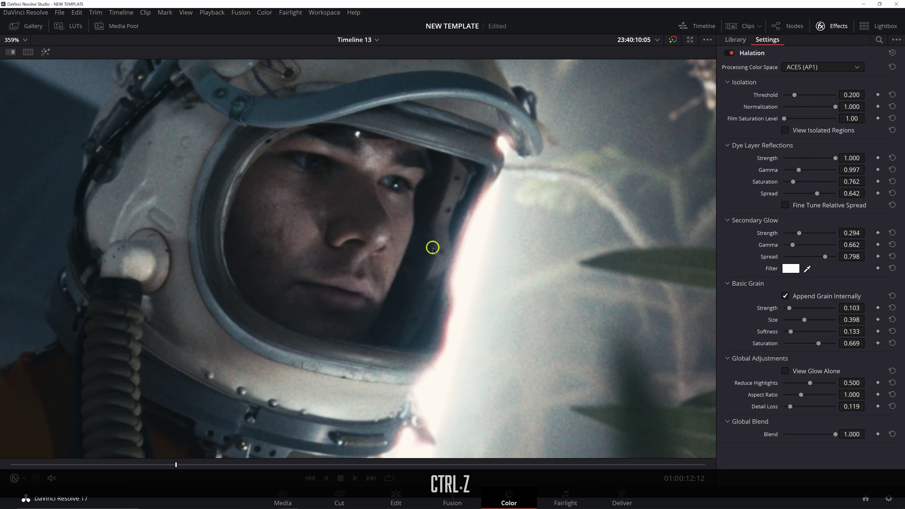
scroll(434, 242, "down", 2)
scroll(438, 261, "up", 2)
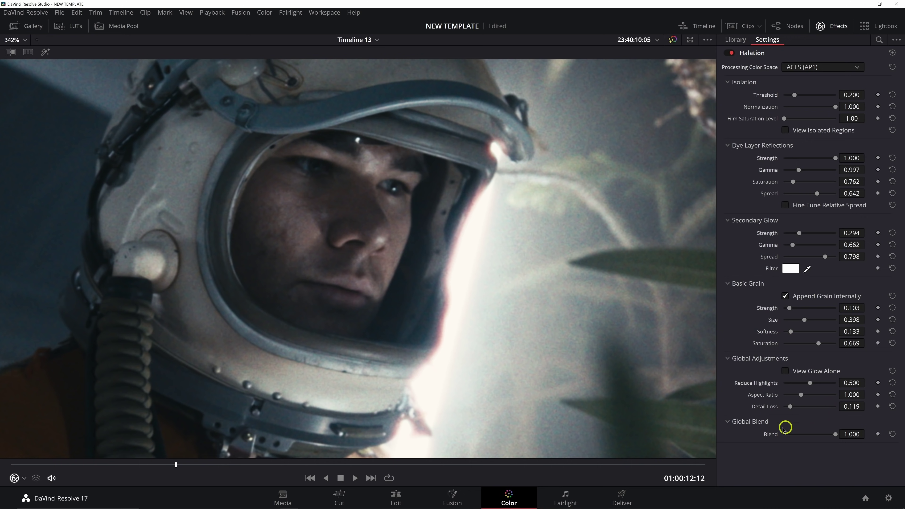
scroll(451, 318, "down", 2)
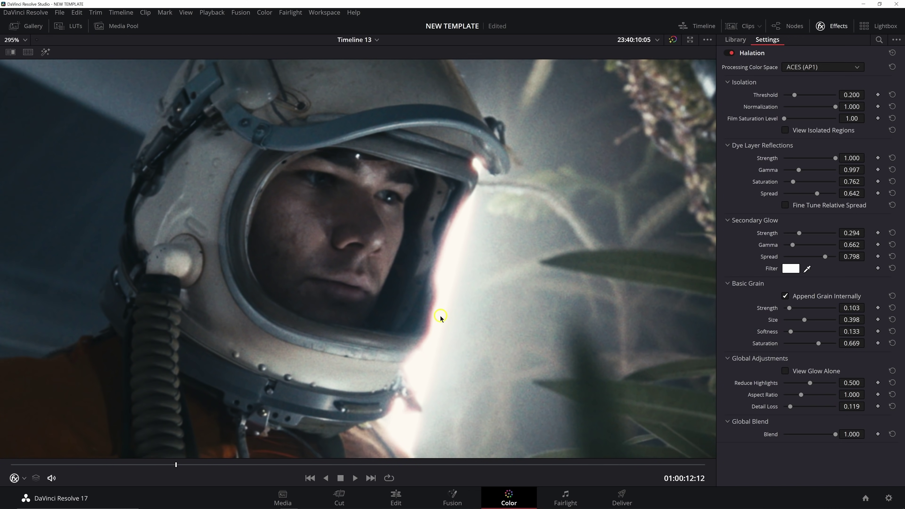
scroll(427, 317, "down", 1)
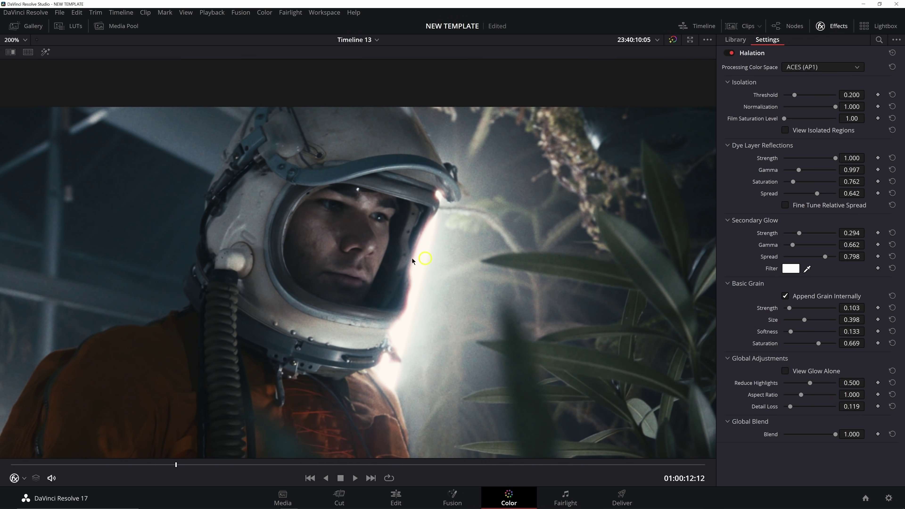
scroll(412, 258, "down", 1)
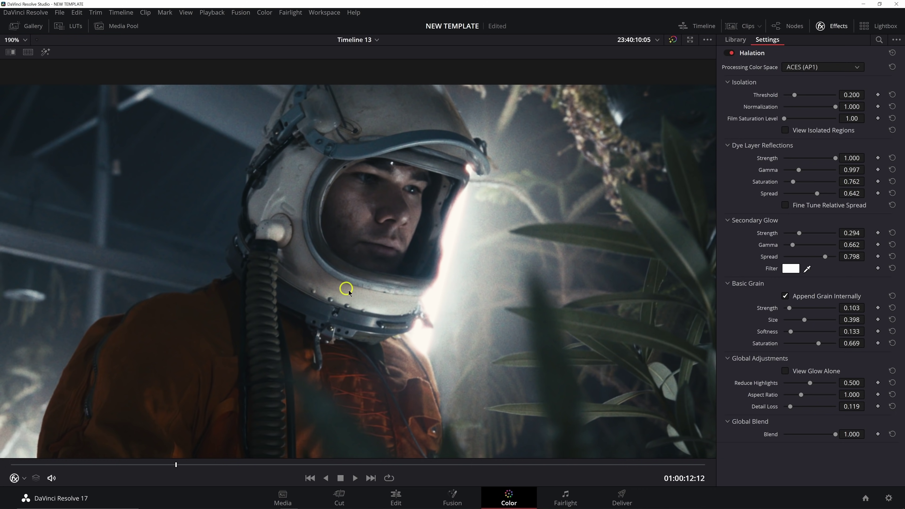
Fit the image to the viewer in the standard page layout and test the Global Blend amount, ending at 1.000.
right_click(351, 270)
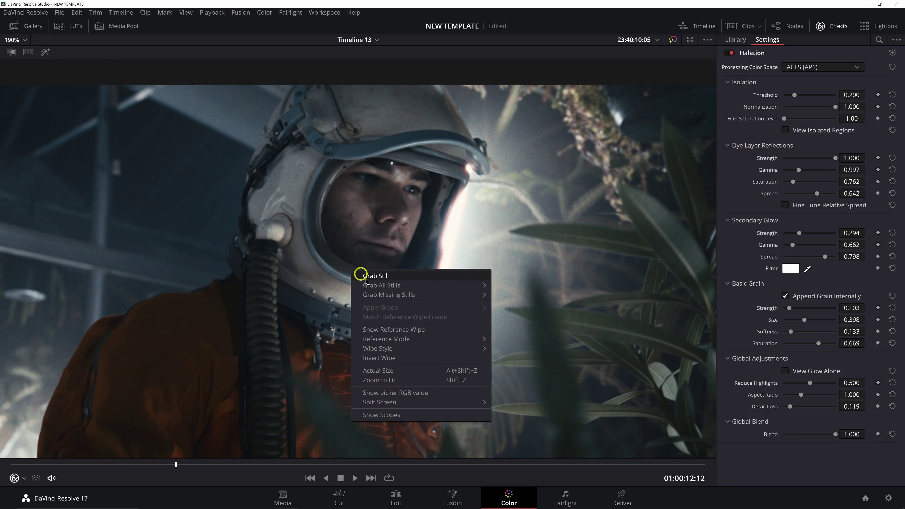
left_click(404, 383)
key("shift+f")
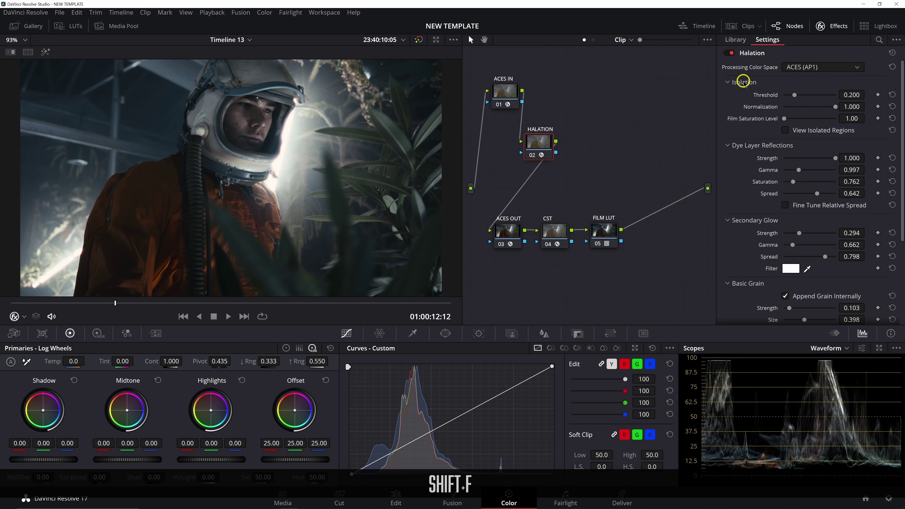
scroll(757, 227, "down", 5)
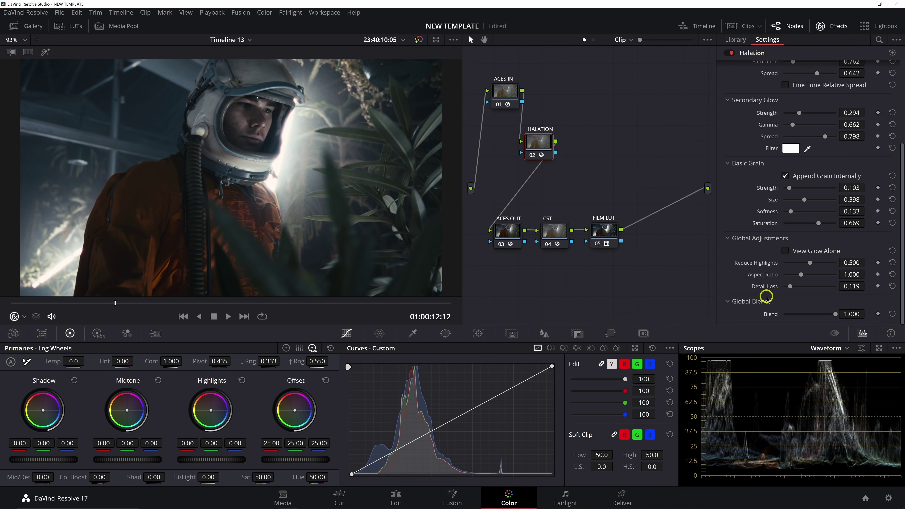
left_click_drag(835, 314, 868, 330)
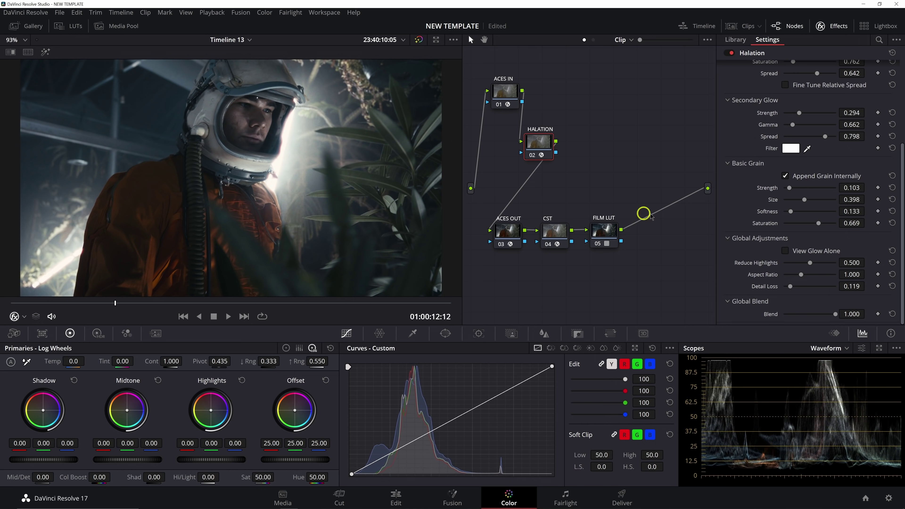
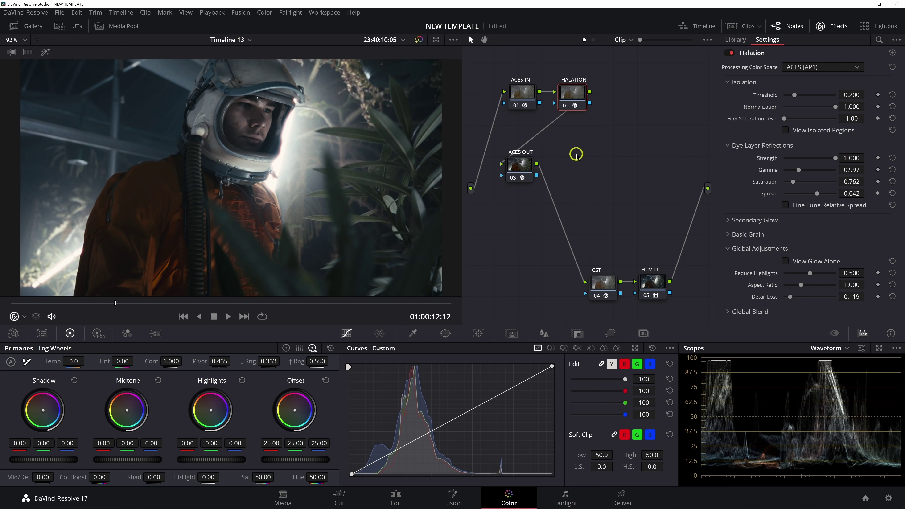
Save the HALATION node as a shared node, unlock it and label it HALATION.
right_click(575, 95)
left_click(592, 148)
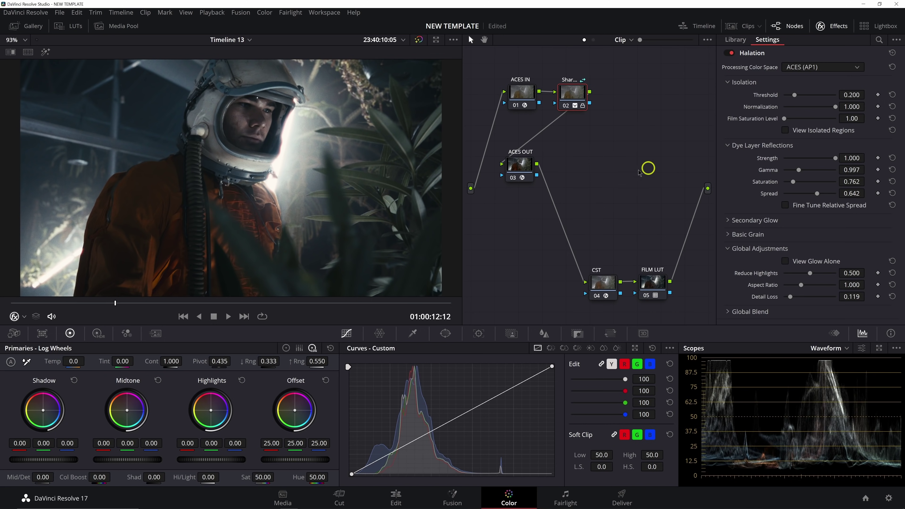
right_click(578, 97)
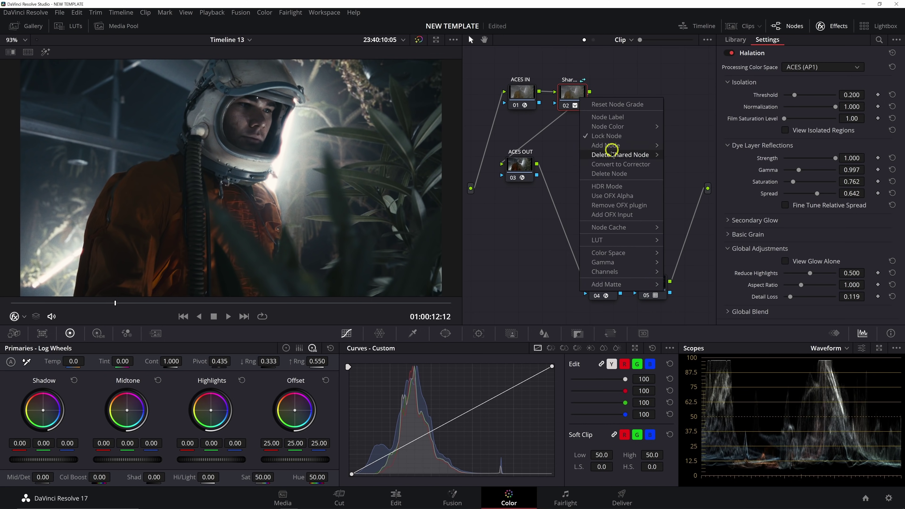
left_click(608, 138)
type("HALATION")
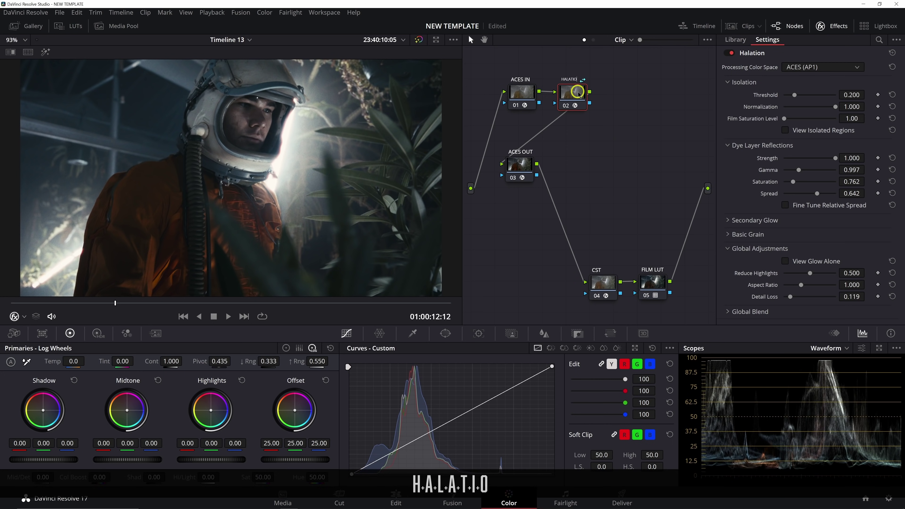
key("Return")
left_click_drag(587, 93, 595, 93)
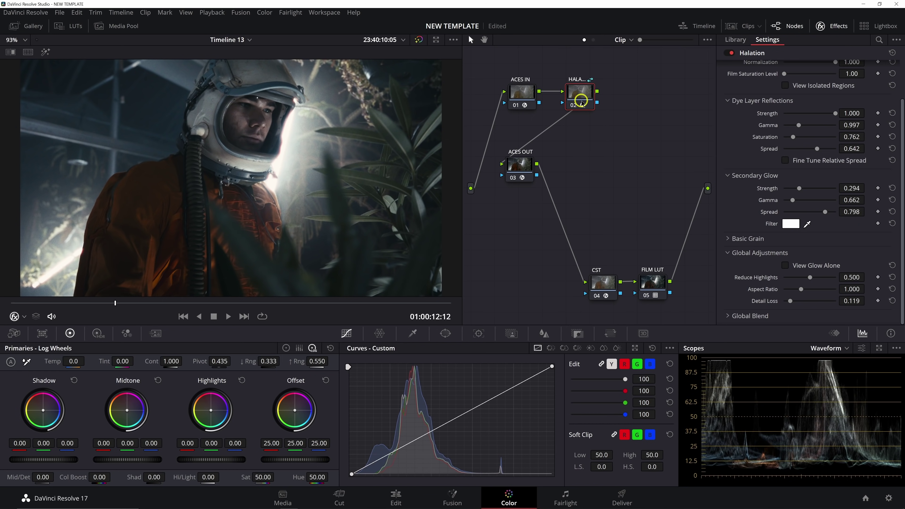
Review the Processing Color Space options of the Halation effect, keeping ACES (AP1).
scroll(778, 132, "up", 2)
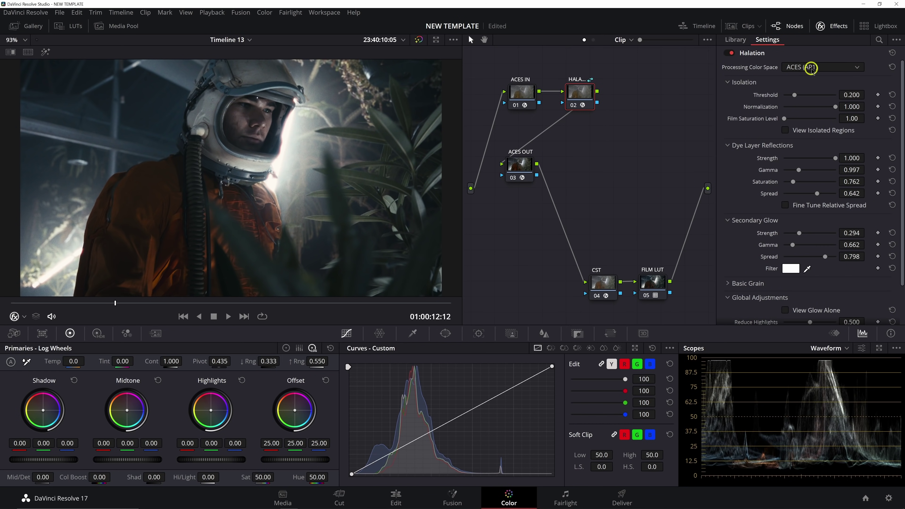
left_click(798, 68)
left_click(816, 68)
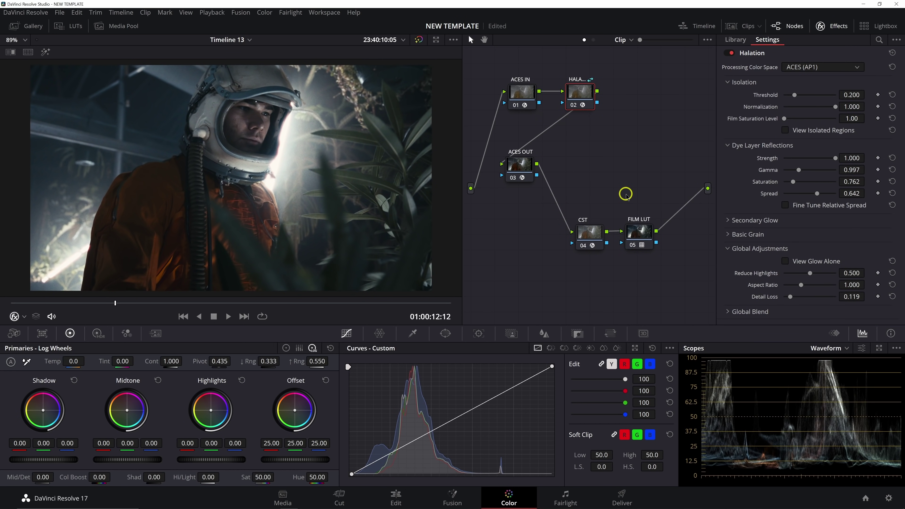
Try Alexa as the ACES IN node's input transform and check it against the shared HALATION node.
left_click(523, 95)
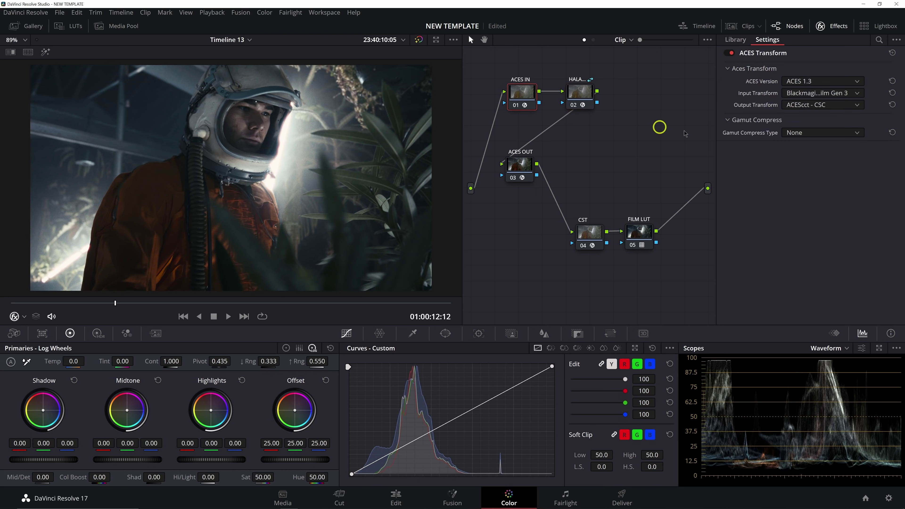
left_click(801, 95)
left_click(827, 116)
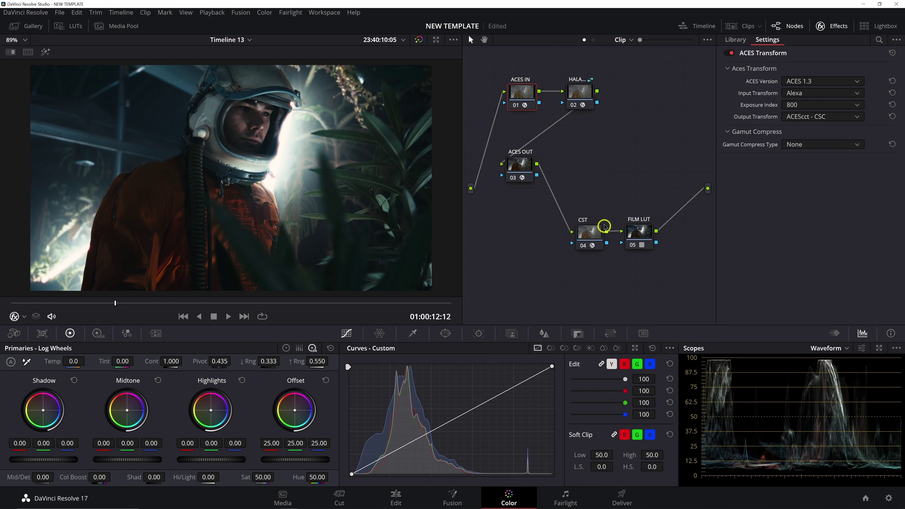
left_click(582, 96)
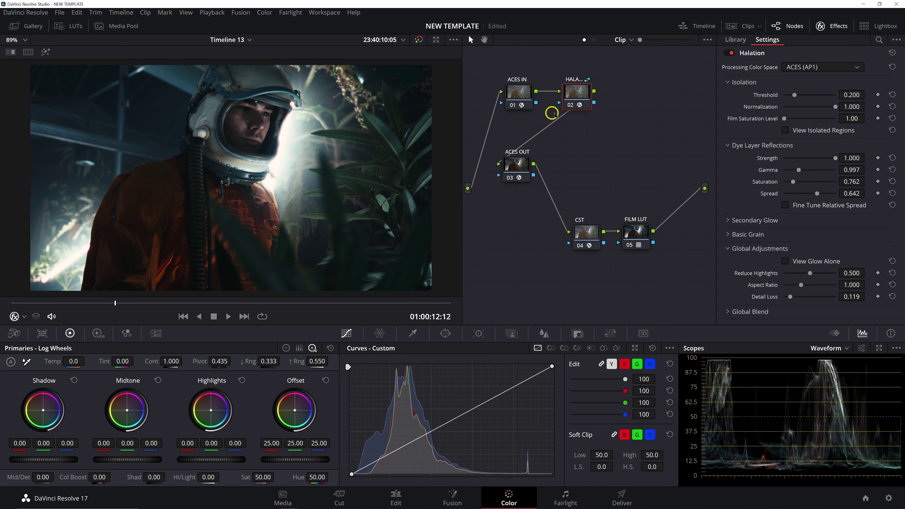
left_click(515, 102)
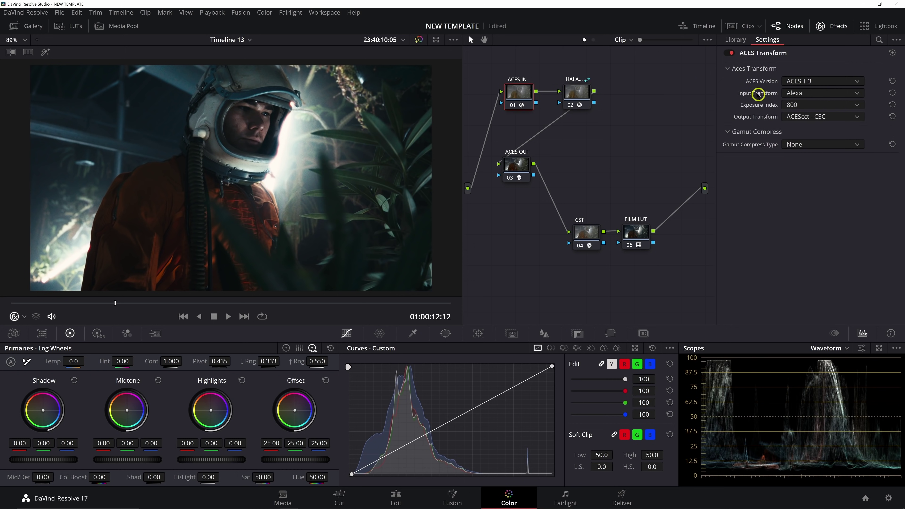
left_click_drag(574, 99, 581, 90)
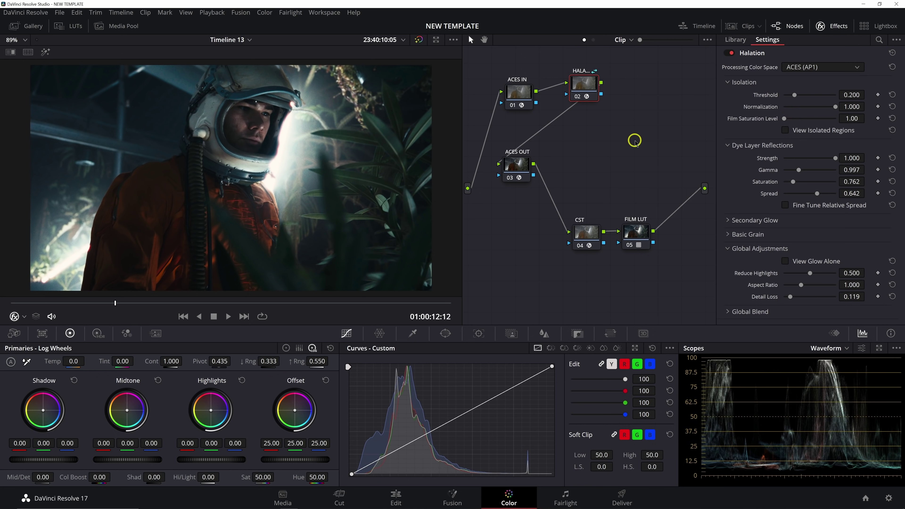
left_click_drag(584, 90, 583, 101)
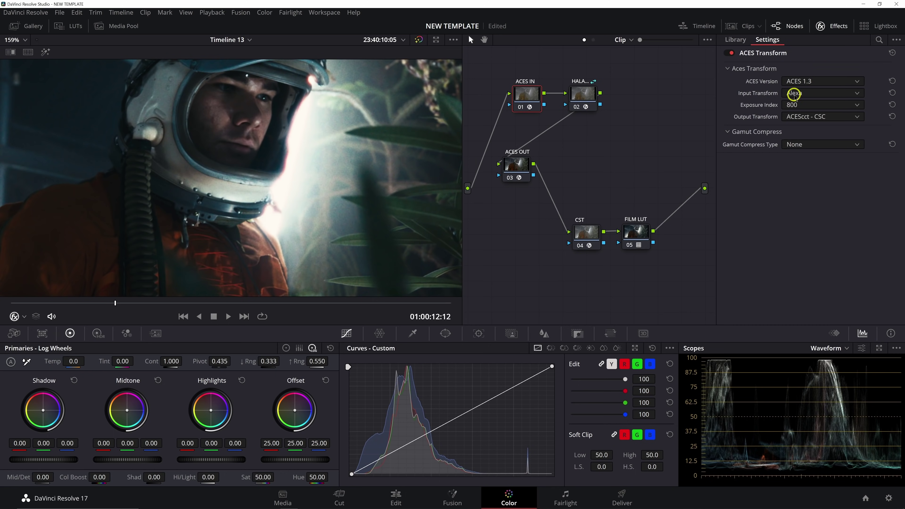
Set the ACES IN node's input transform to Blackmagic Design 4.6K Film Gen 3 and fit the image to the viewer.
left_click(820, 94)
scroll(800, 150, "down", 5)
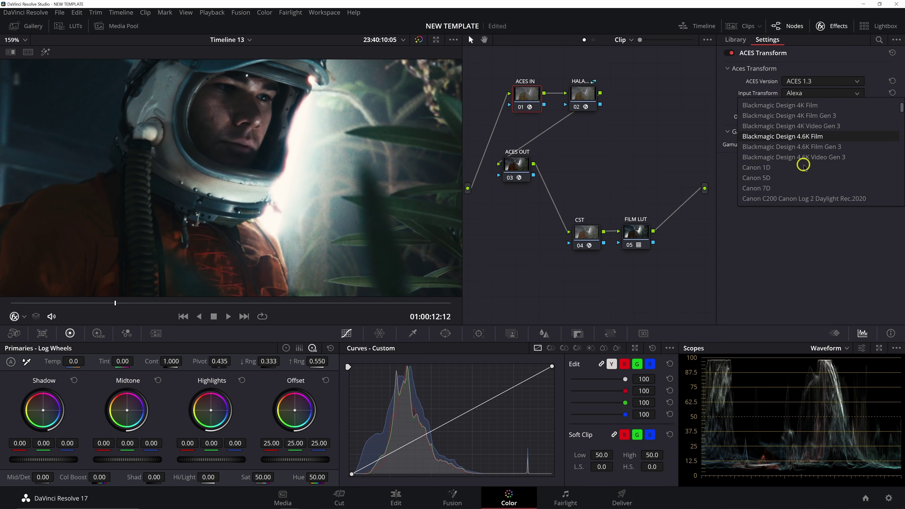
left_click(863, 147)
scroll(348, 168, "down", 2)
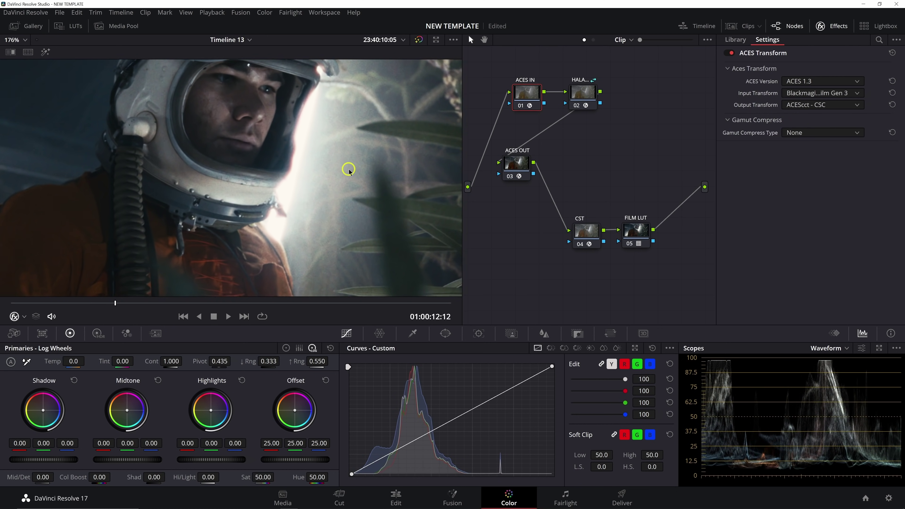
right_click(352, 170)
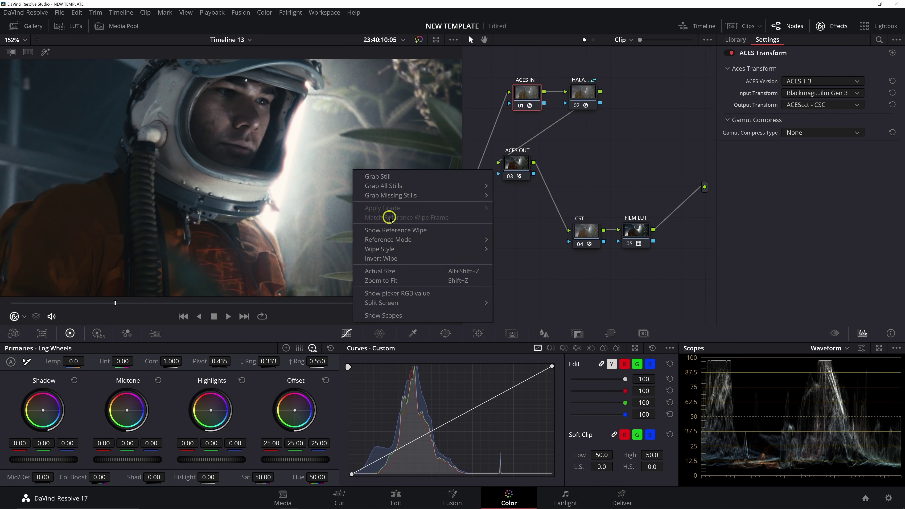
left_click(395, 280)
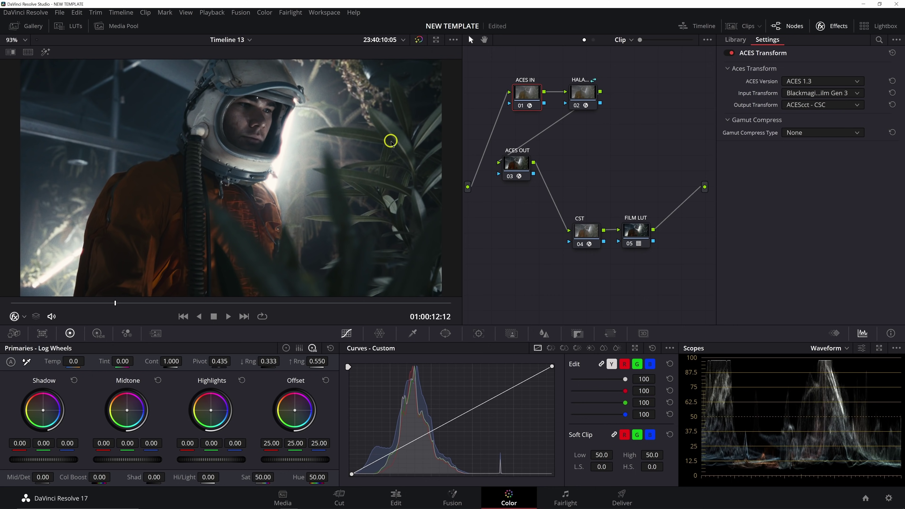
Expand the HALATION node's Secondary Glow and Basic Grain settings and set the Dye Layer Reflections strength to 0.000.
left_click(588, 89)
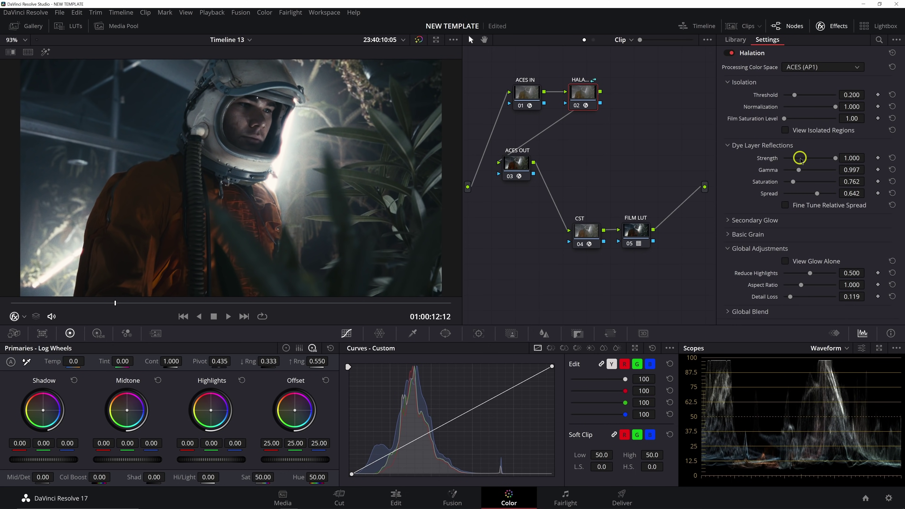
left_click(759, 234)
left_click(753, 220)
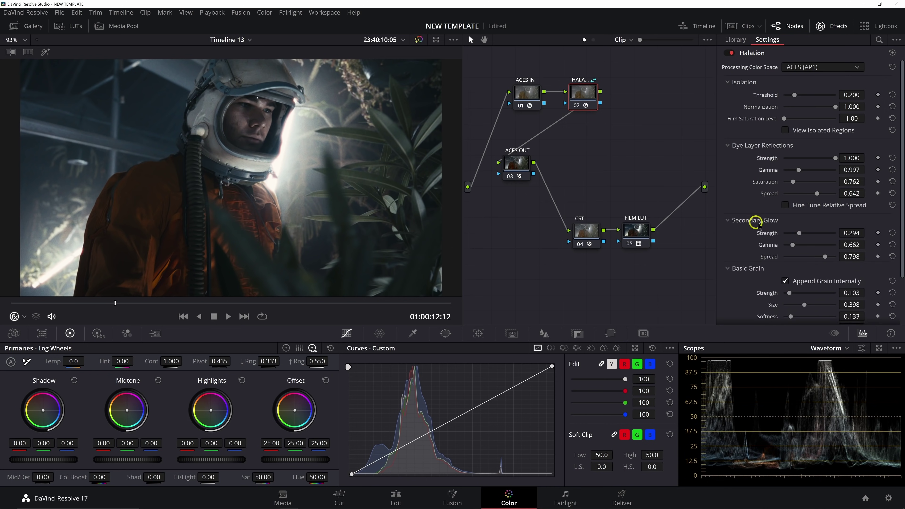
scroll(743, 244, "down", 3)
scroll(747, 242, "up", 3)
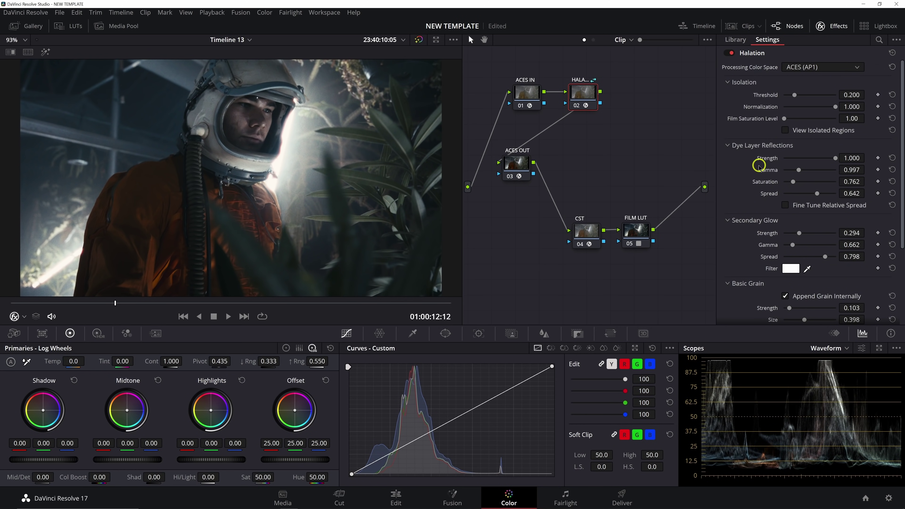
left_click_drag(836, 158, 723, 158)
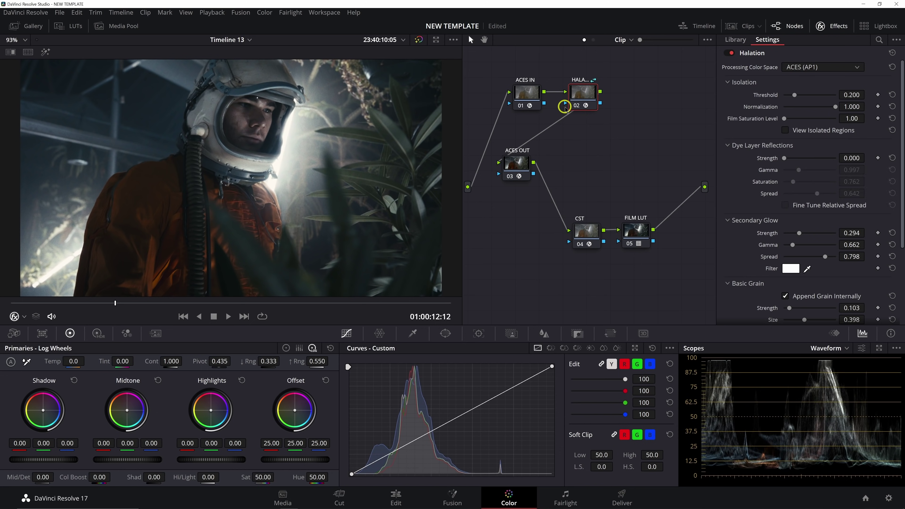
Add a serial node after HALATION, apply Dehancer Pro 5.0.0-beta.7.build4 to it and set its source to ACEScct (AP1).
left_click(735, 39)
scroll(769, 207, "down", 10)
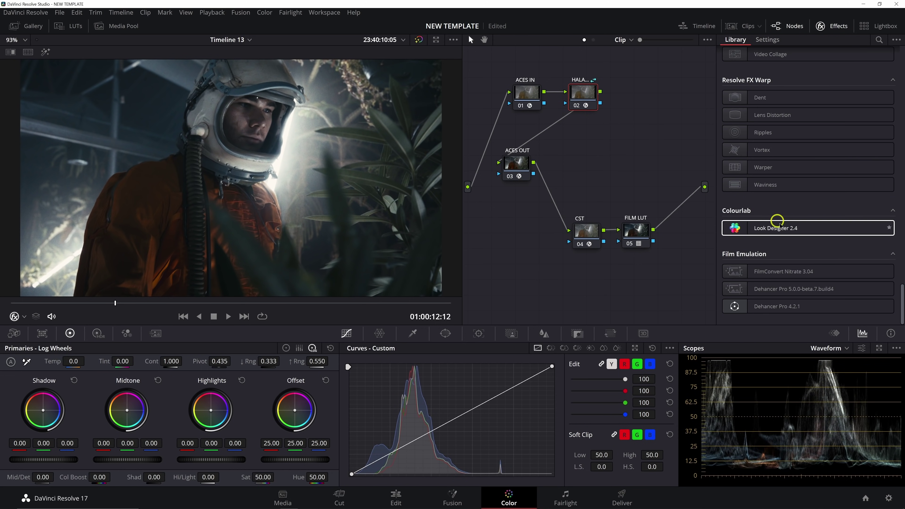
left_click_drag(787, 287, 577, 93)
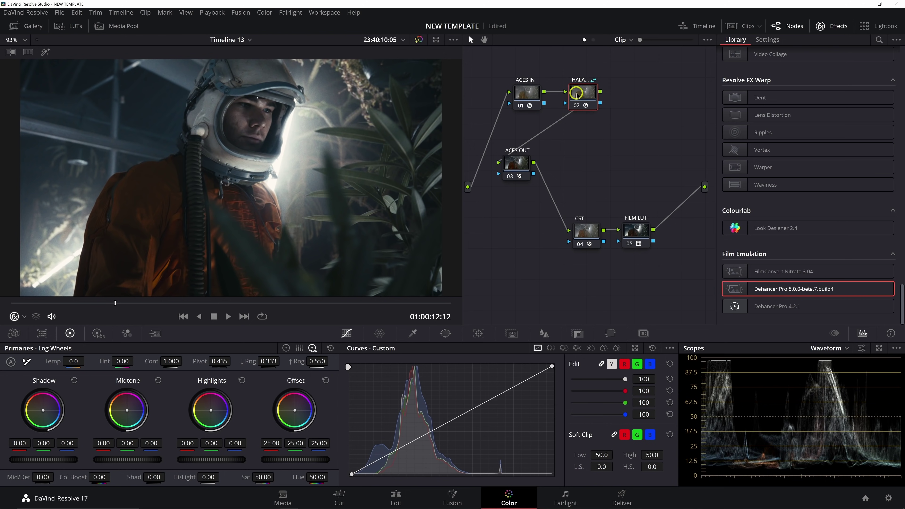
key("alt+s")
left_click_drag(764, 287, 631, 95)
left_click(801, 81)
left_click(799, 115)
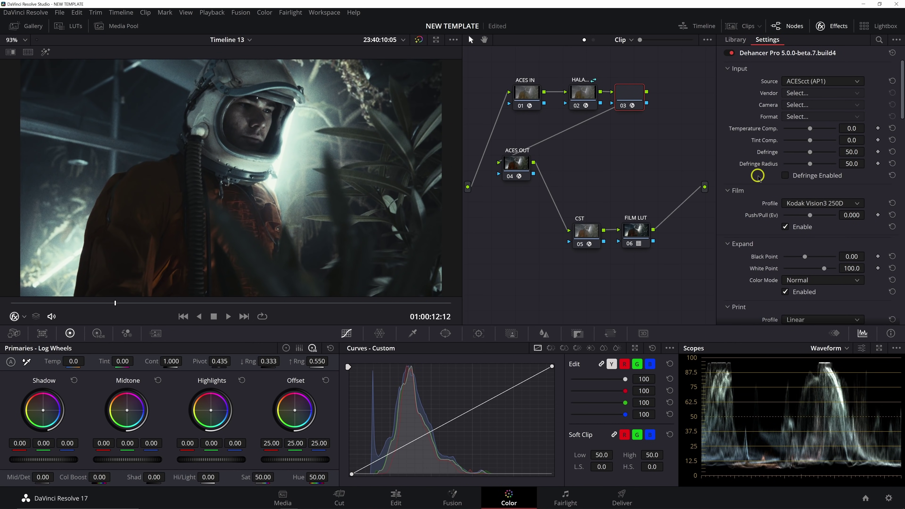
Disable Dehancer's Film, Expand, Print and grain stages.
left_click(785, 227)
scroll(777, 231, "down", 2)
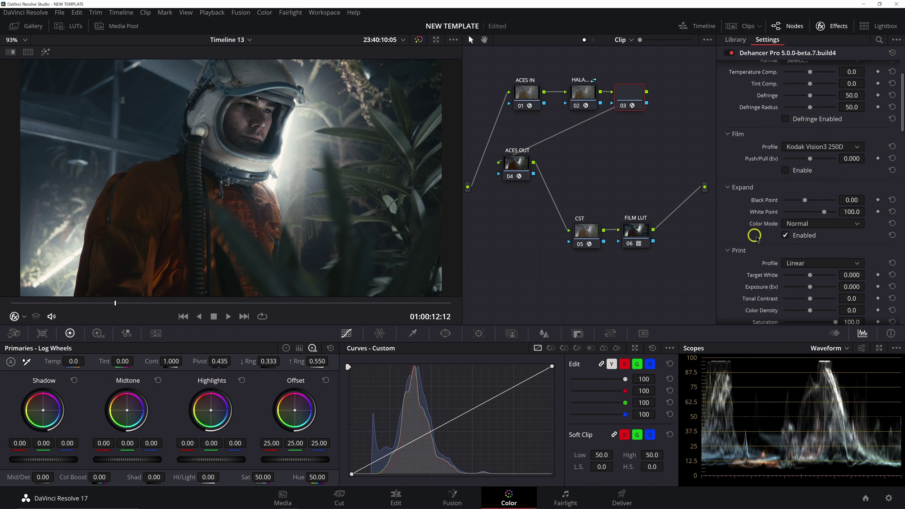
left_click(789, 236)
scroll(789, 228, "down", 5)
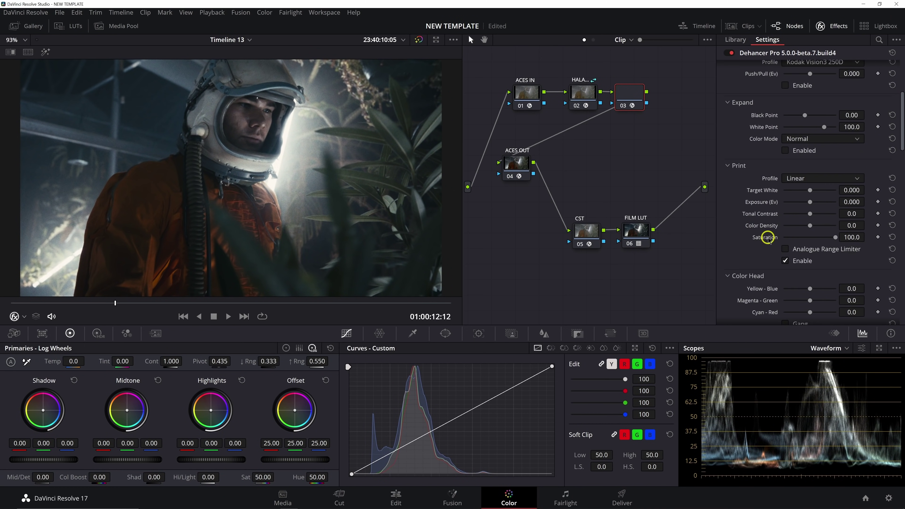
scroll(764, 230, "down", 2)
left_click(785, 246)
scroll(797, 248, "down", 6)
left_click(786, 188)
scroll(755, 236, "down", 2)
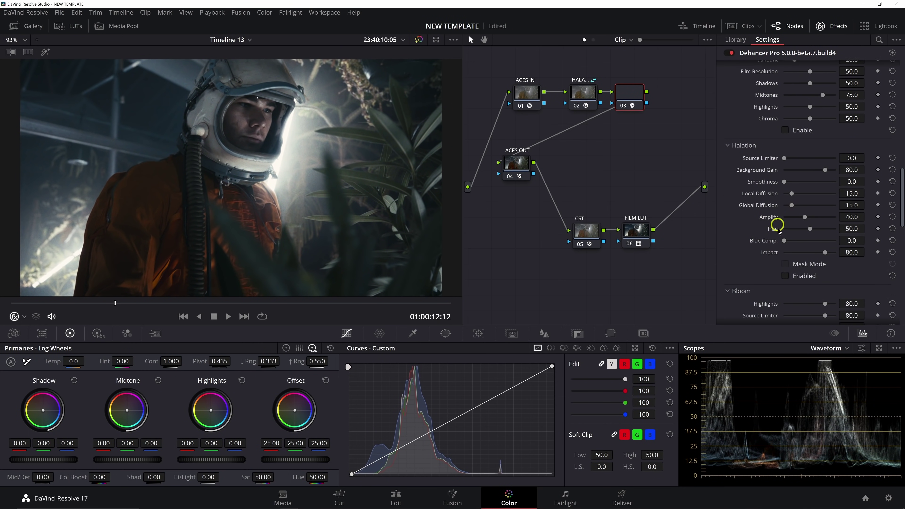
Enable Dehancer's Halation and set Local Diffusion to about 27.5, Global Diffusion to about 22.0 and Amplify to about 71.6.
left_click(785, 276)
scroll(318, 110, "up", 2)
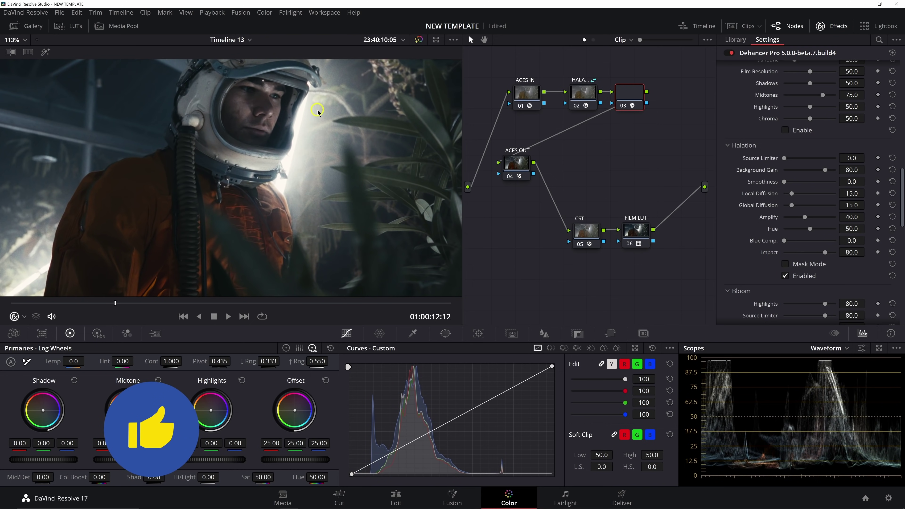
scroll(317, 110, "up", 5)
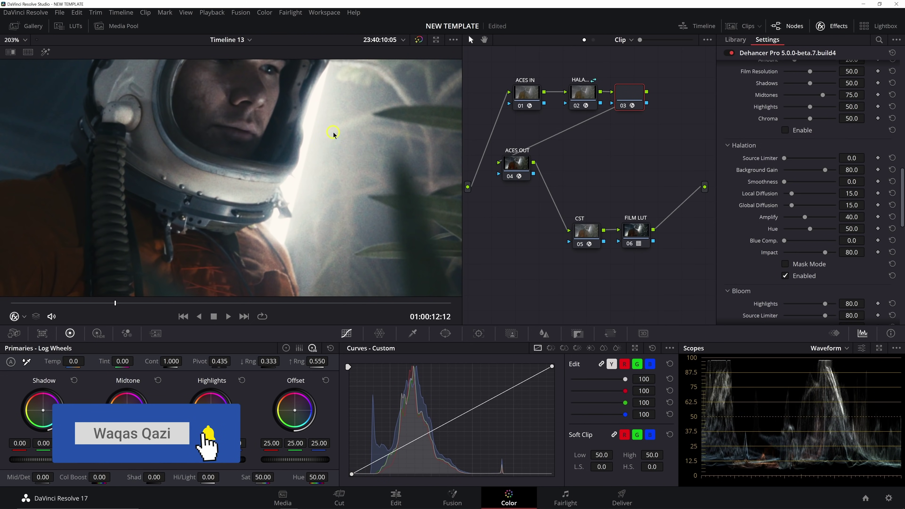
scroll(333, 133, "up", 2)
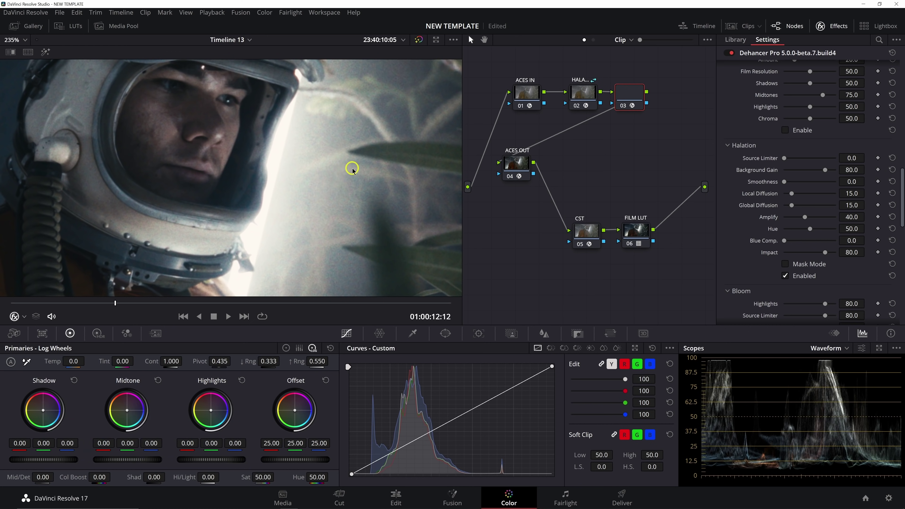
scroll(352, 169, "down", 1)
left_click_drag(791, 193, 796, 194)
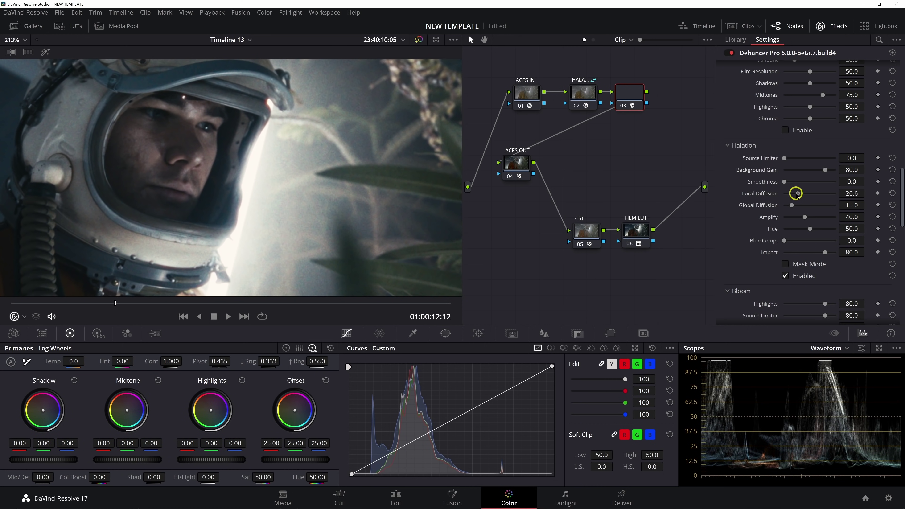
mouse_move(792, 205)
left_mouse_down()
mouse_move(807, 205)
mouse_move(787, 206)
left_mouse_up()
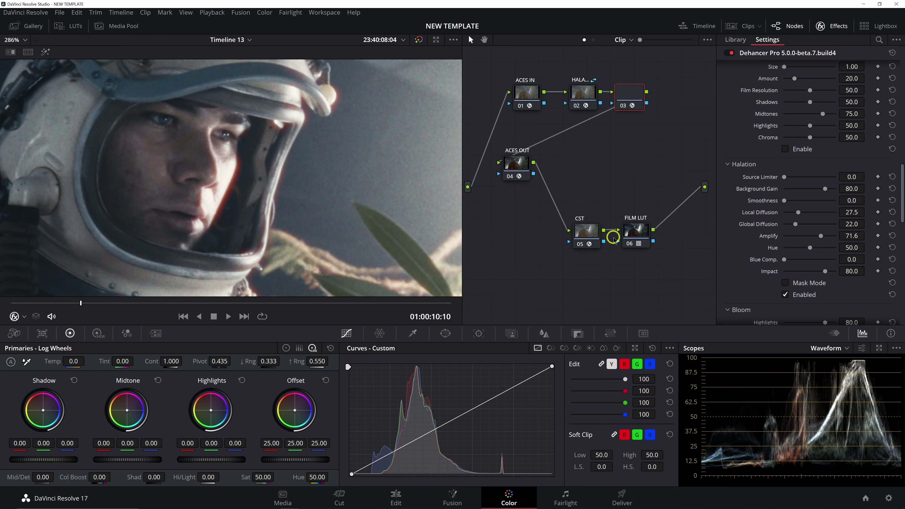
Fit the image to the viewer and play the clip to review the Dehancer halation in motion.
right_click(263, 162)
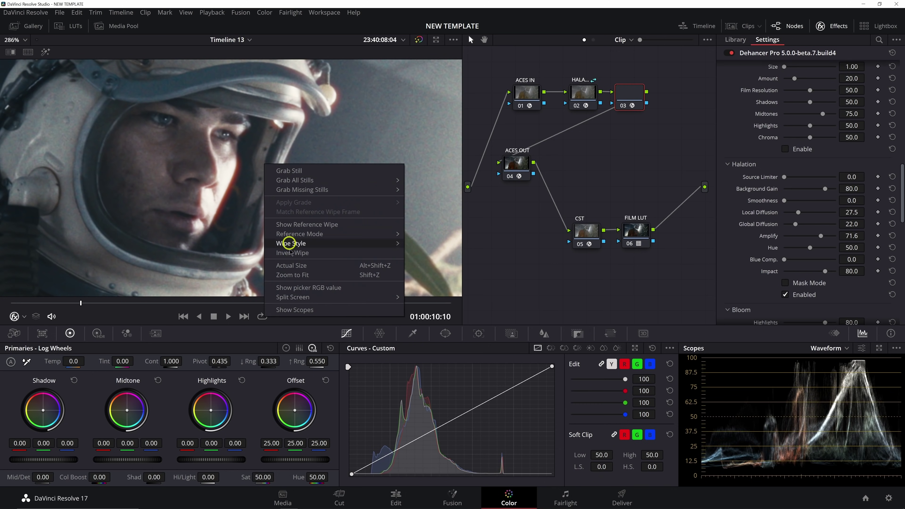
left_click(297, 276)
key("space")
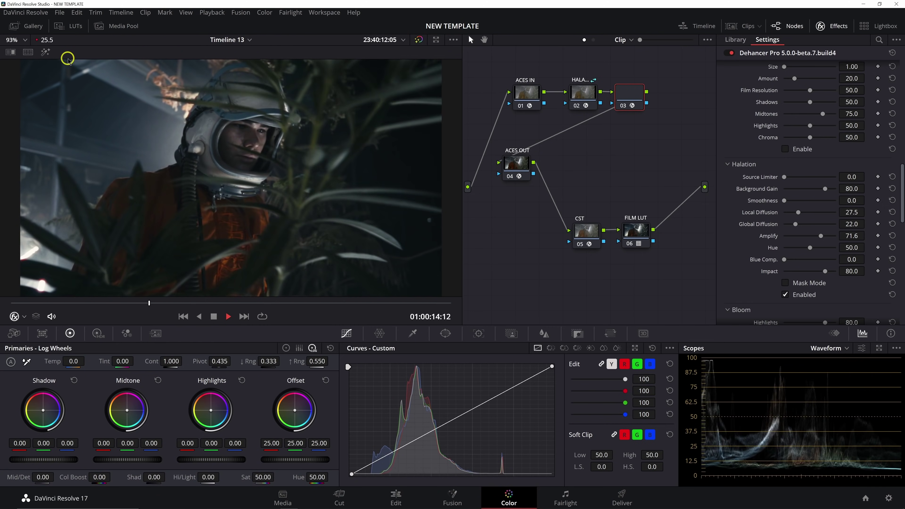
key("space")
left_click_drag(161, 303, 100, 303)
Remove the Dehancer effect from the third node and return to the frame with the backlit helmet.
left_click(626, 115)
right_click(631, 97)
left_click(659, 102)
left_click_drag(107, 303, 113, 303)
scroll(287, 193, "up", 2)
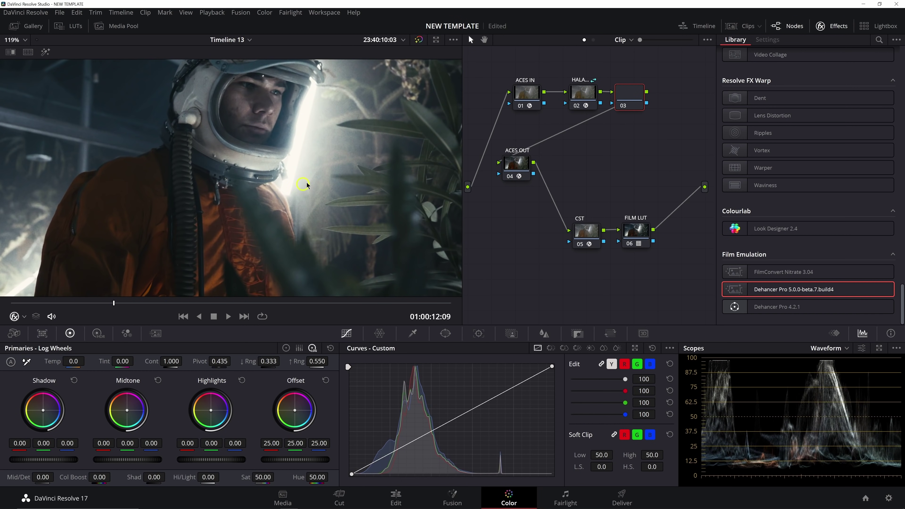
scroll(287, 192, "up", 3)
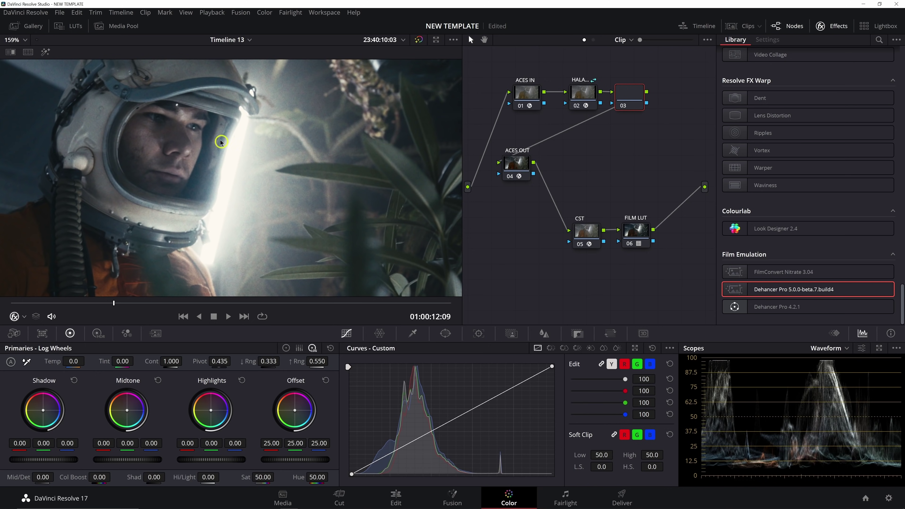
Apply the JVKE ACES halation grade from the UTILITIES album to the third node and close the gallery.
left_click(26, 26)
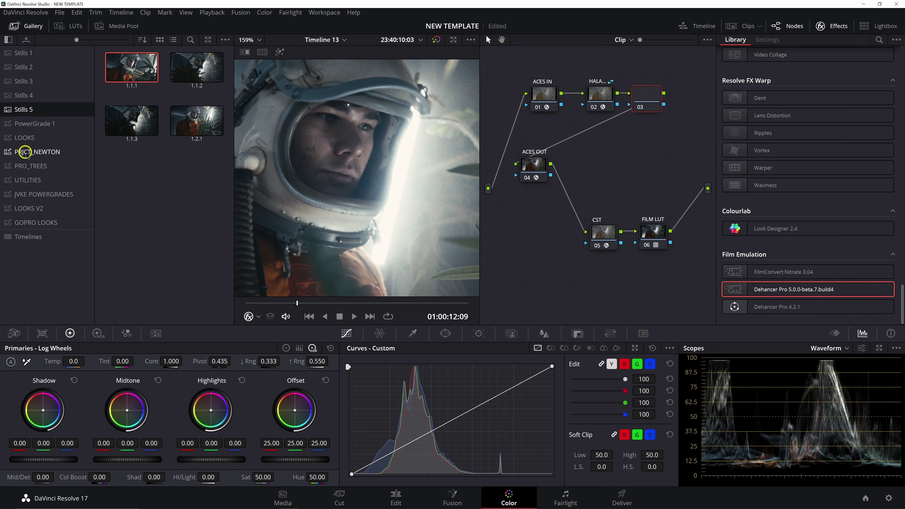
left_click(37, 186)
left_click_drag(149, 77, 356, 179)
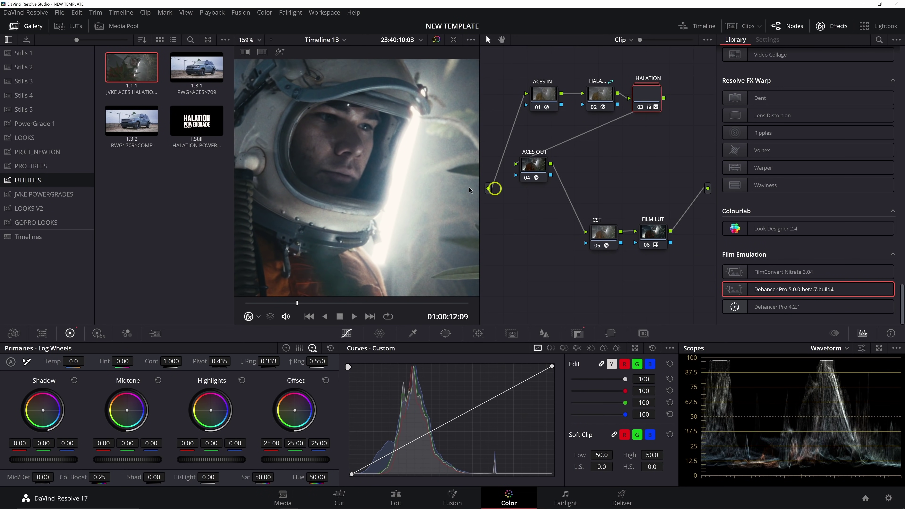
left_click(39, 28)
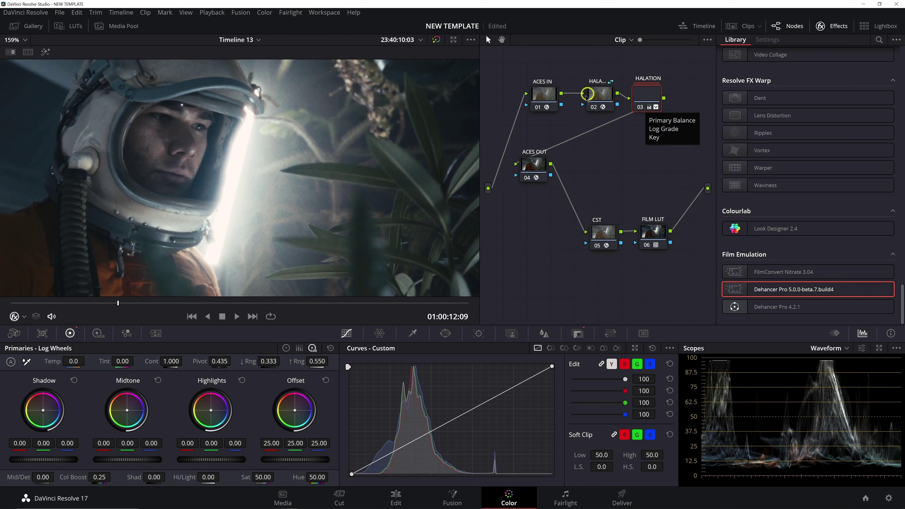
Inspect the new HALATION node's key output and compare the image with the node off and on.
left_click(585, 332)
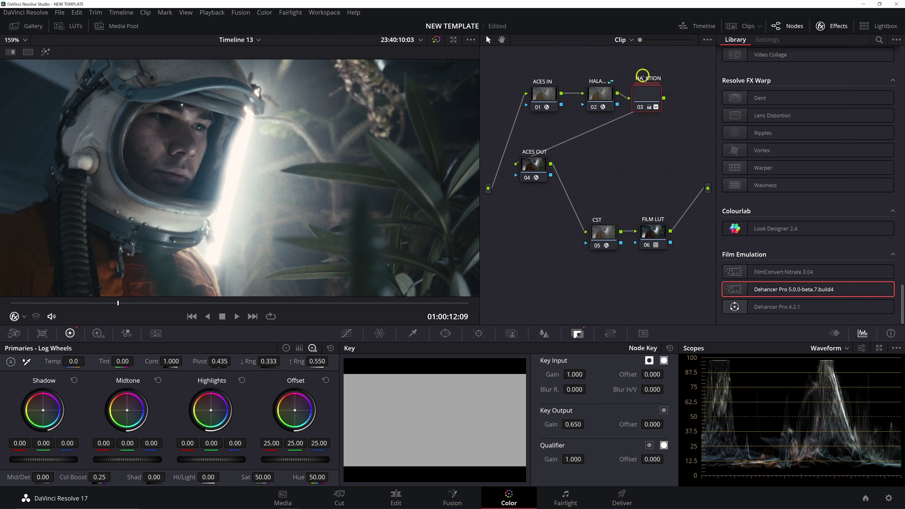
key("ctrl+d")
key("ctrl+d")
key("ctrl+d")
key("ctrl+d")
Open the HALATION compound node and hide the effects library to examine its complete internal node tree.
right_click(647, 99)
left_click(665, 117)
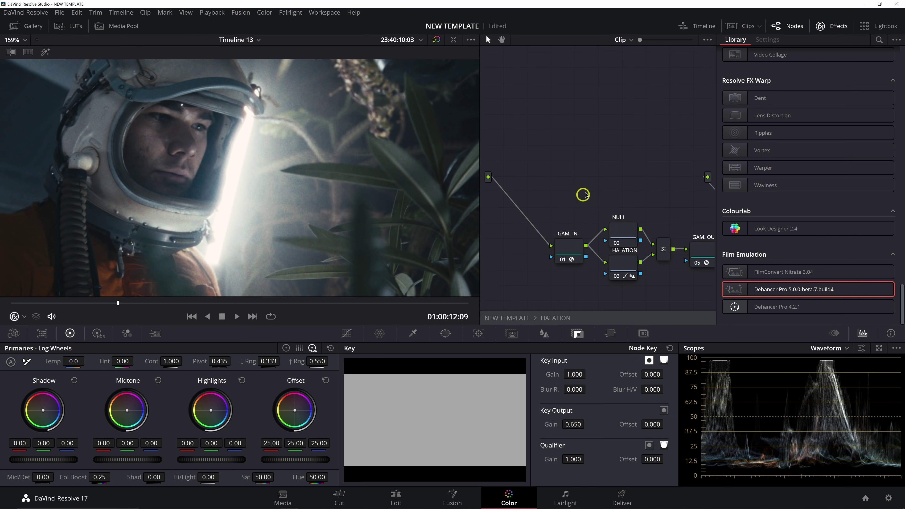
left_click(832, 26)
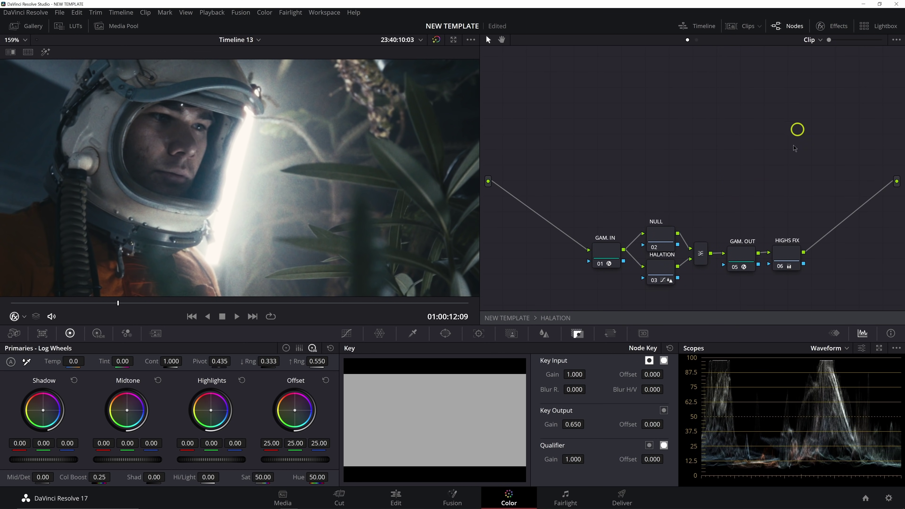
Move the HALATION compound's internal nodes level with the source and output, and return to the main NEW TEMPLATE node tree.
left_click(789, 258)
left_click_drag(789, 257, 778, 204)
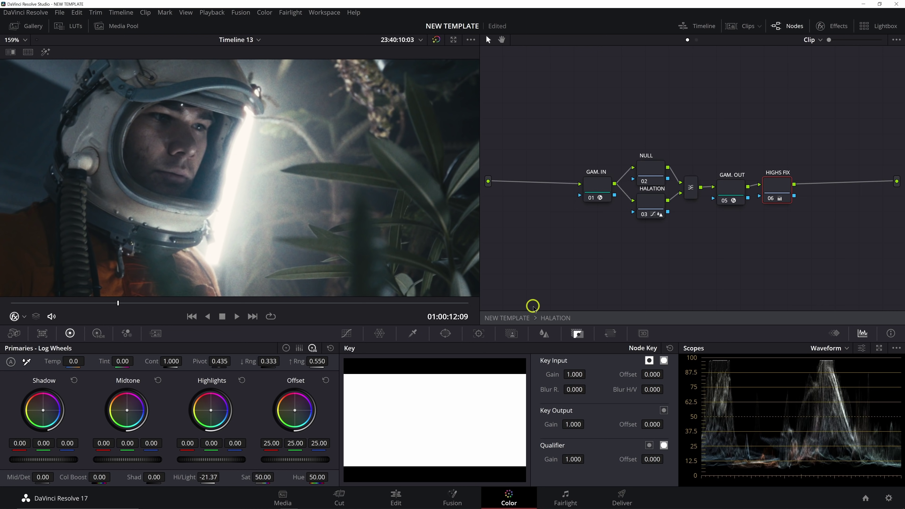
left_click(515, 318)
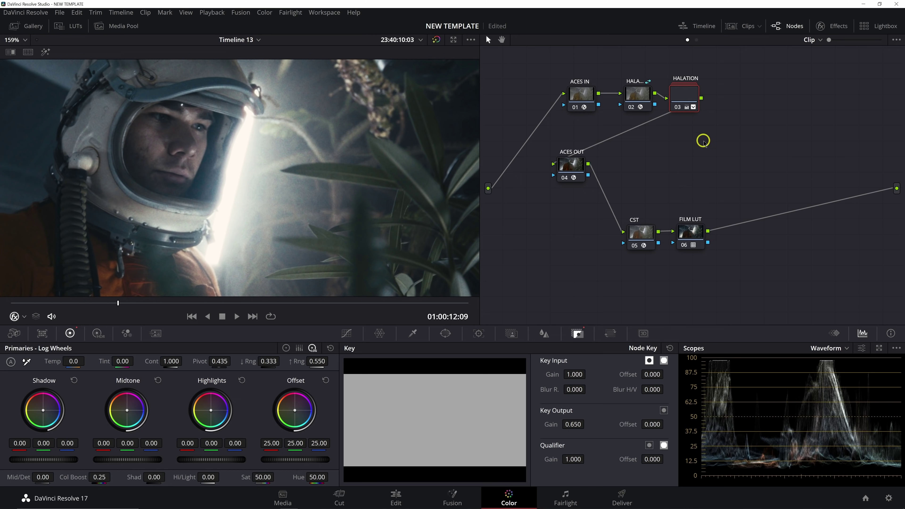
Examine the built-in Halation effect node and the custom HALATION compound node in turn to compare the two methods.
left_click(637, 94)
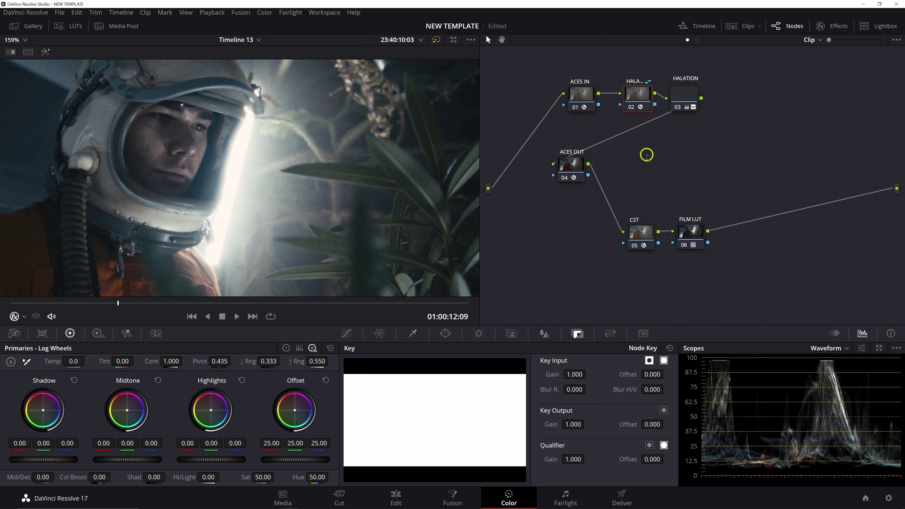
left_click(692, 92)
right_click(642, 93)
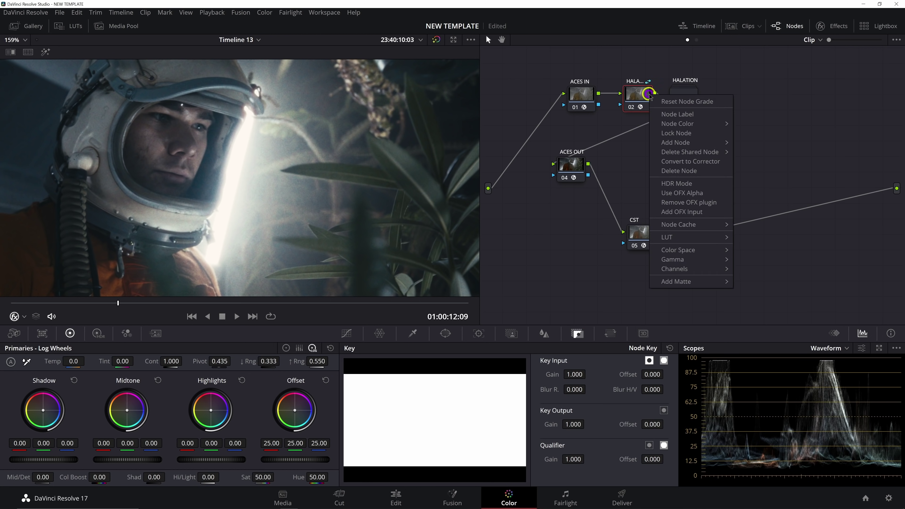
left_click(643, 100)
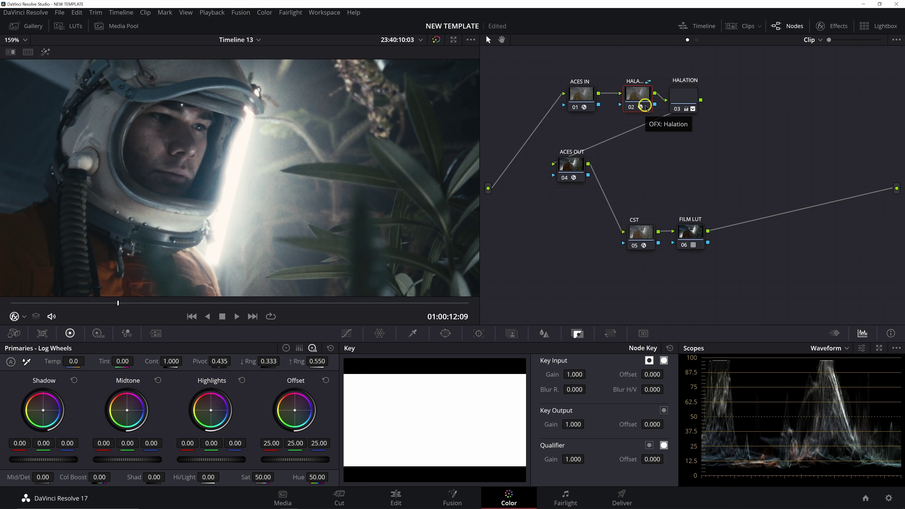
left_click(681, 99)
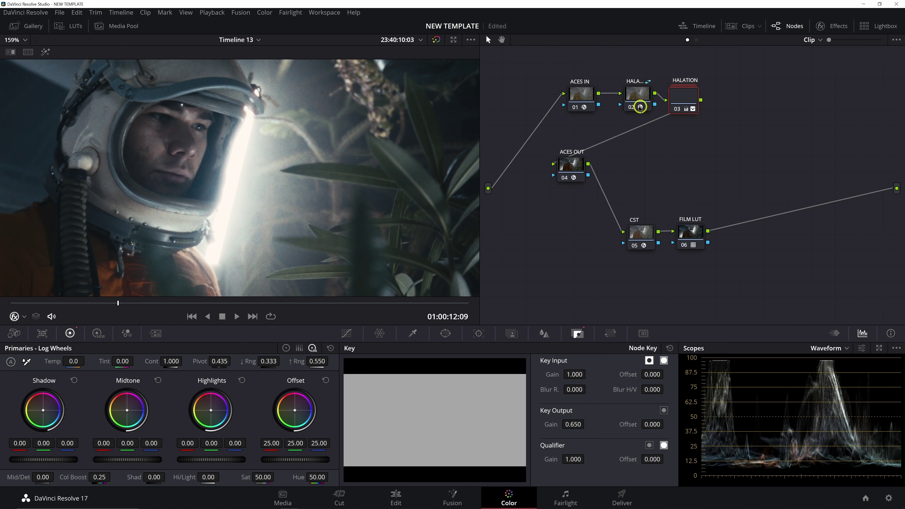
left_click(640, 96)
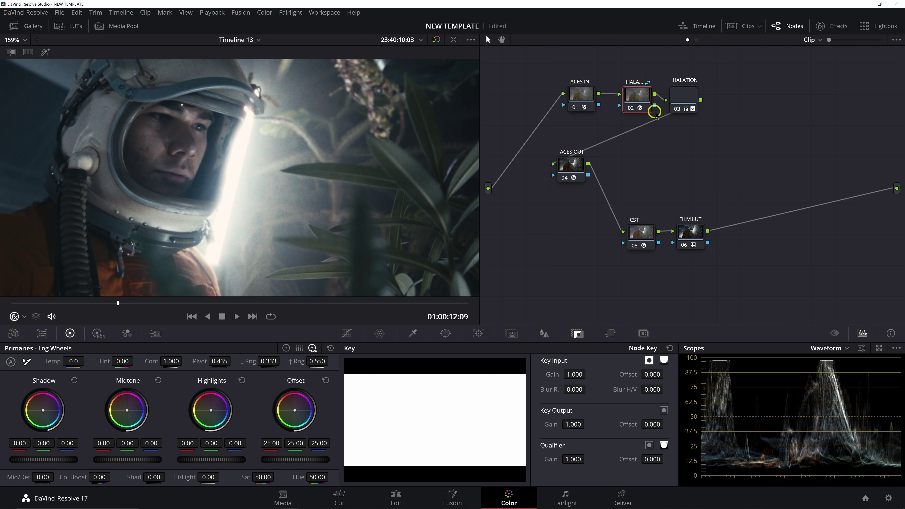
left_click(683, 104)
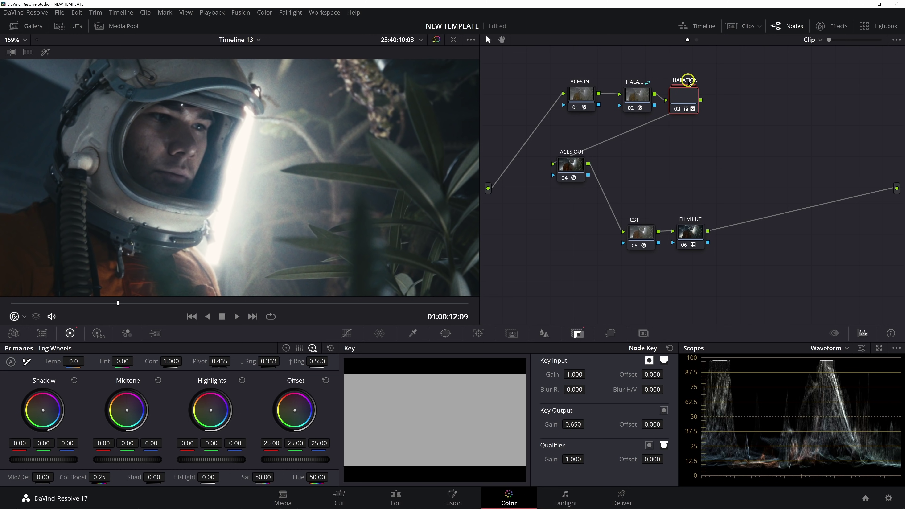
Compare the image with the custom HALATION node off and on, examining the bright helmet edge up close.
key("ctrl+d")
key("ctrl+d")
key("ctrl+d")
key("ctrl+d")
scroll(243, 114, "up", 2)
scroll(273, 107, "up", 2)
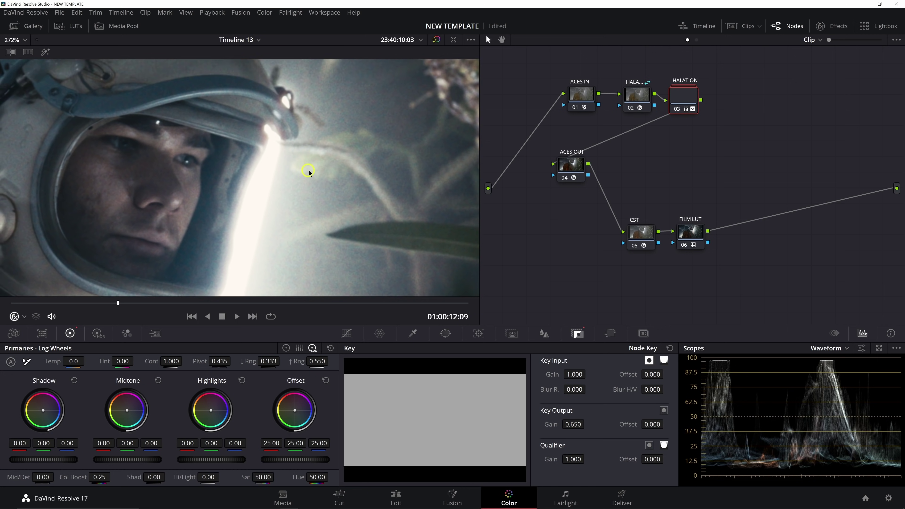
key("ctrl+d")
key("ctrl+d")
scroll(349, 139, "up", 1)
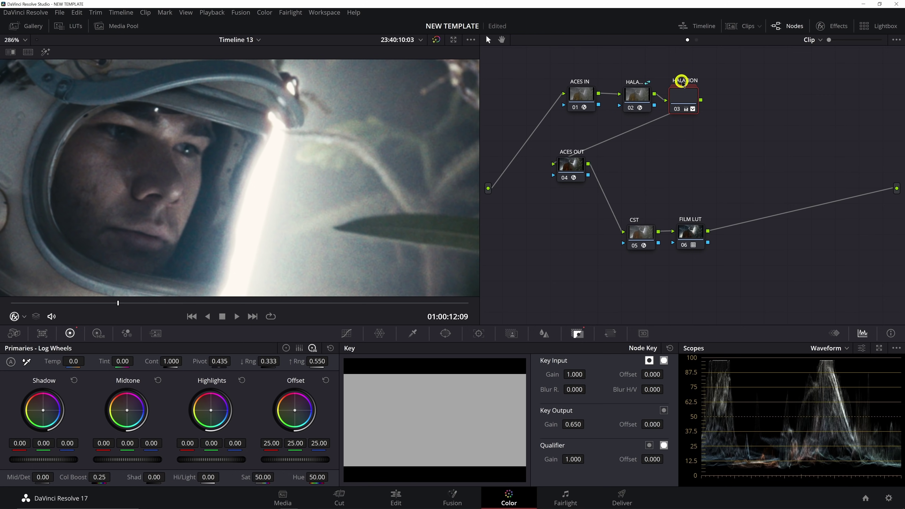
key("ctrl+d")
key("ctrl+d")
Set the HALATION node's key output gain to 0.912 and fit the whole frame in the viewer.
mouse_move(572, 424)
left_mouse_down()
mouse_move(308, 413)
mouse_move(780, 415)
mouse_move(357, 393)
mouse_move(713, 402)
mouse_move(639, 400)
mouse_move(731, 416)
mouse_move(563, 426)
left_mouse_up()
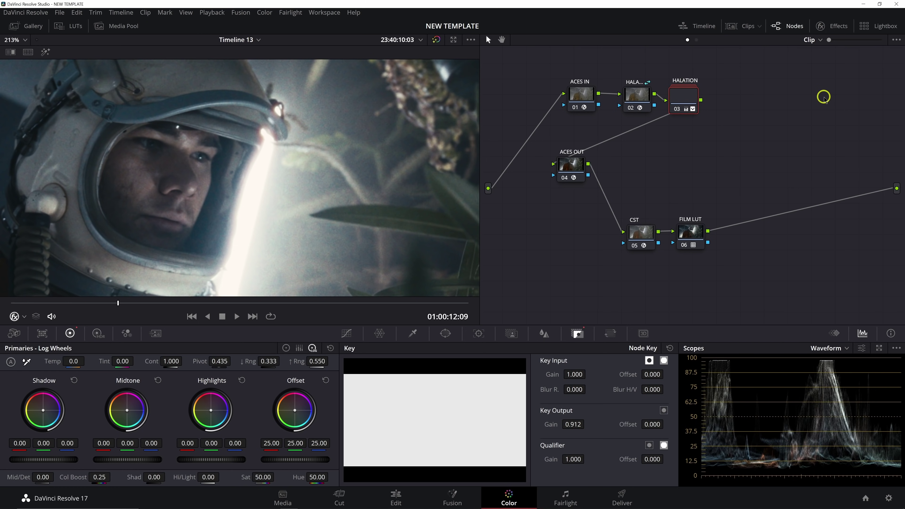
key("shift+z")
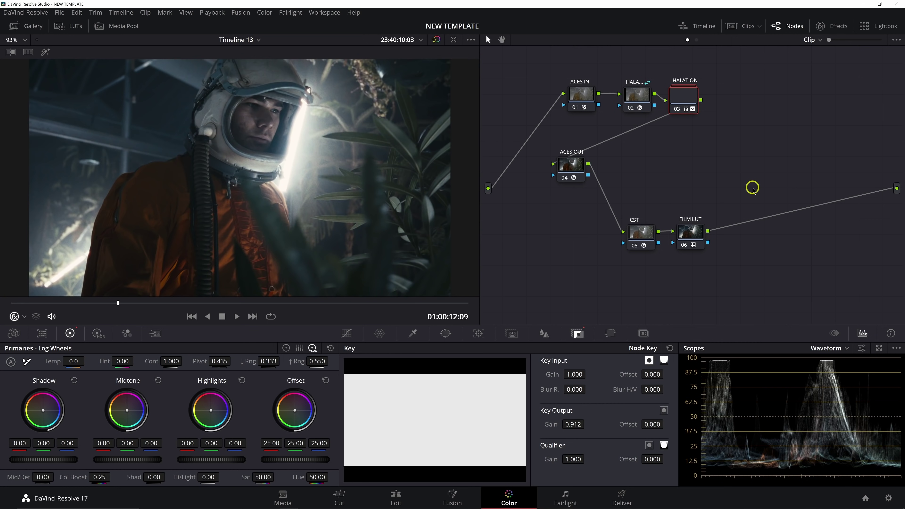